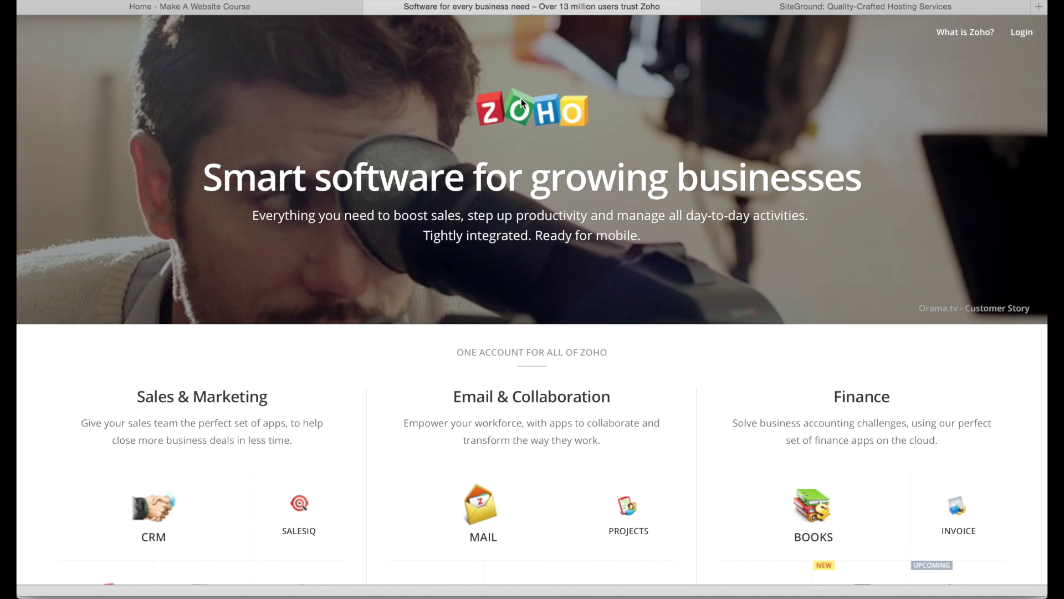
Check the course page and SiteGround hosting tab, then return to the Zoho home page
click(261, 9)
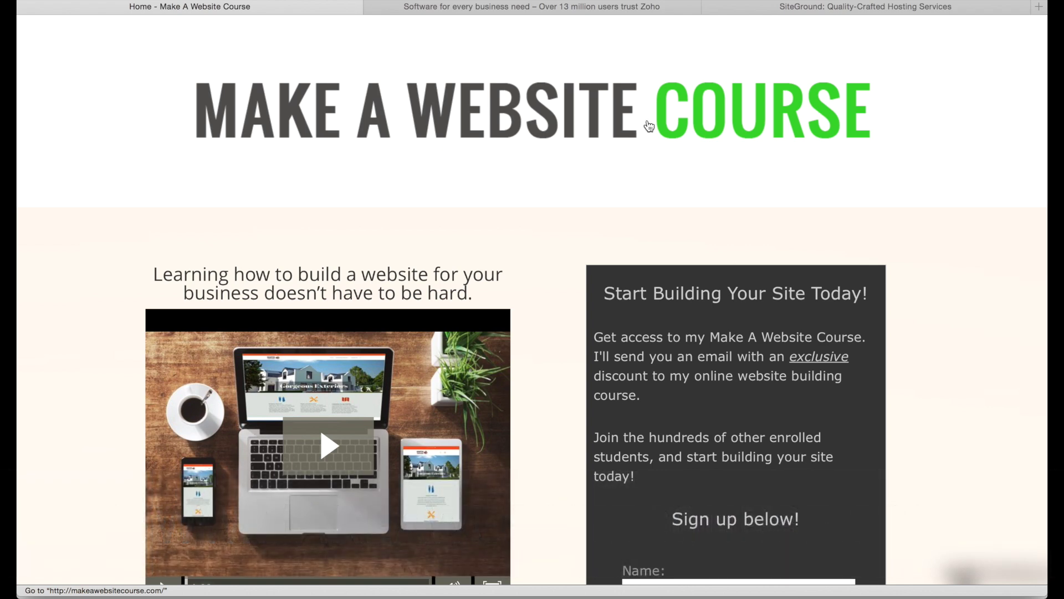
click(596, 8)
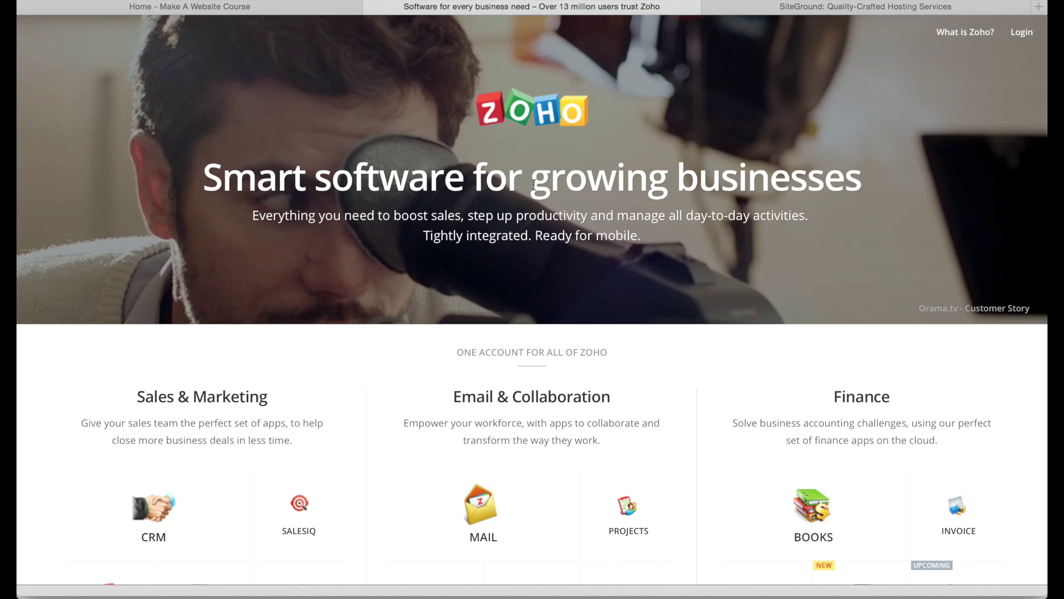
click(785, 8)
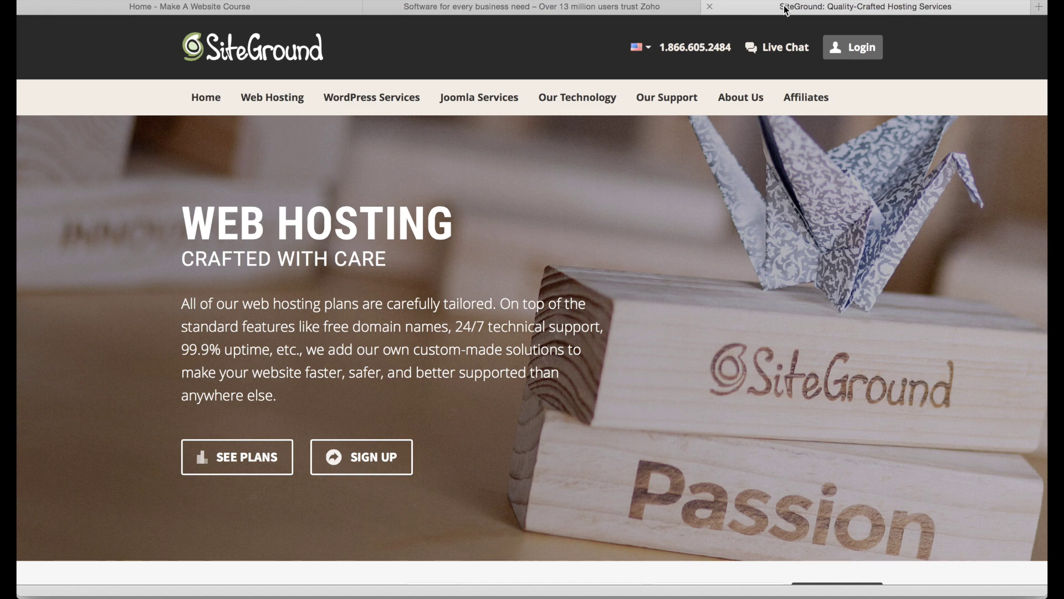
click(653, 8)
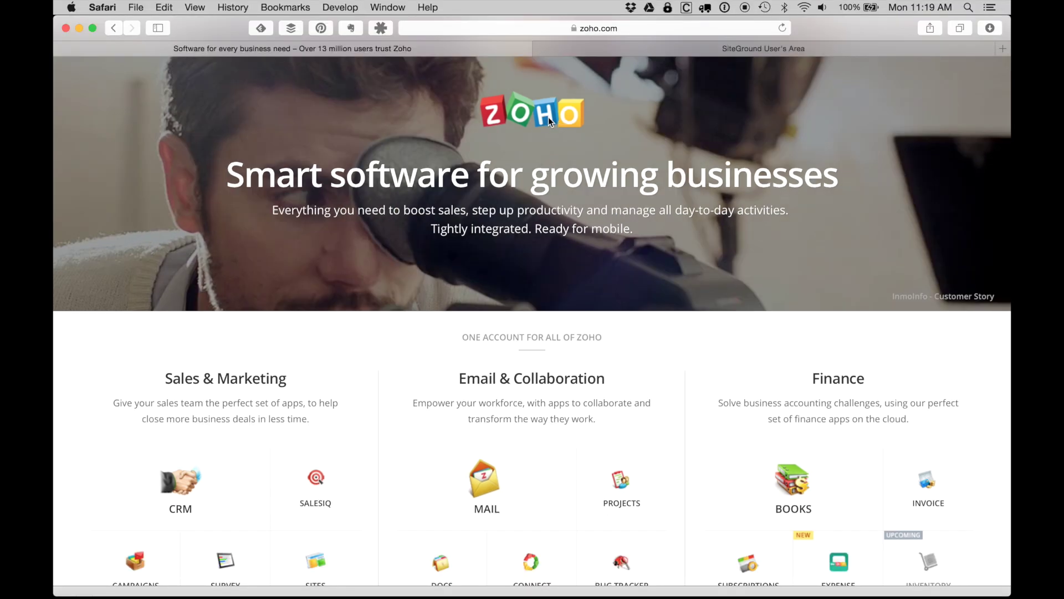
Open the Zoho Mail product page and choose sign-up for the Free plan
scroll(515, 233, down, 5)
click(487, 339)
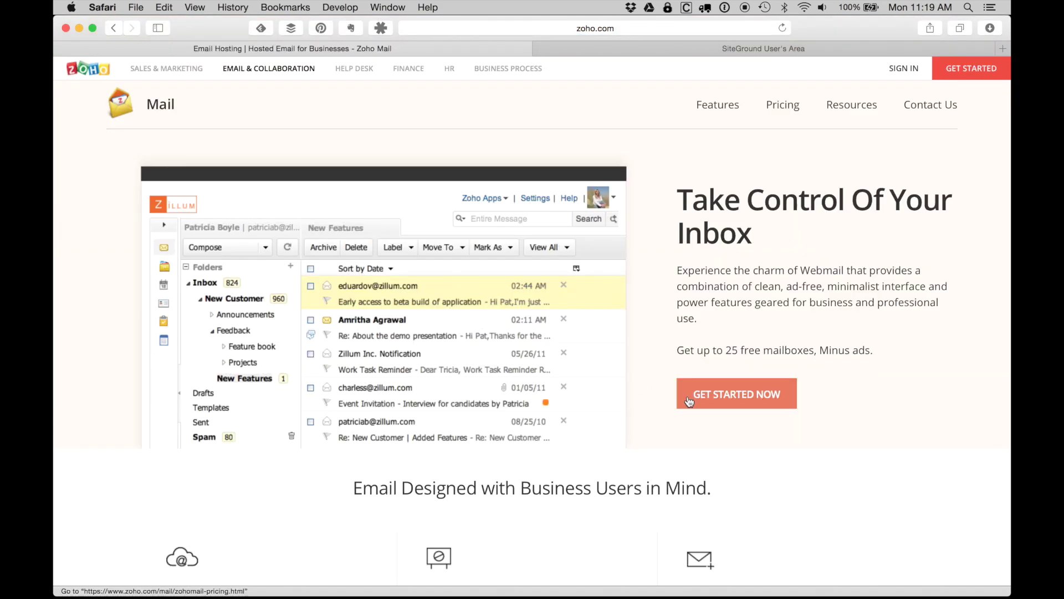
click(709, 397)
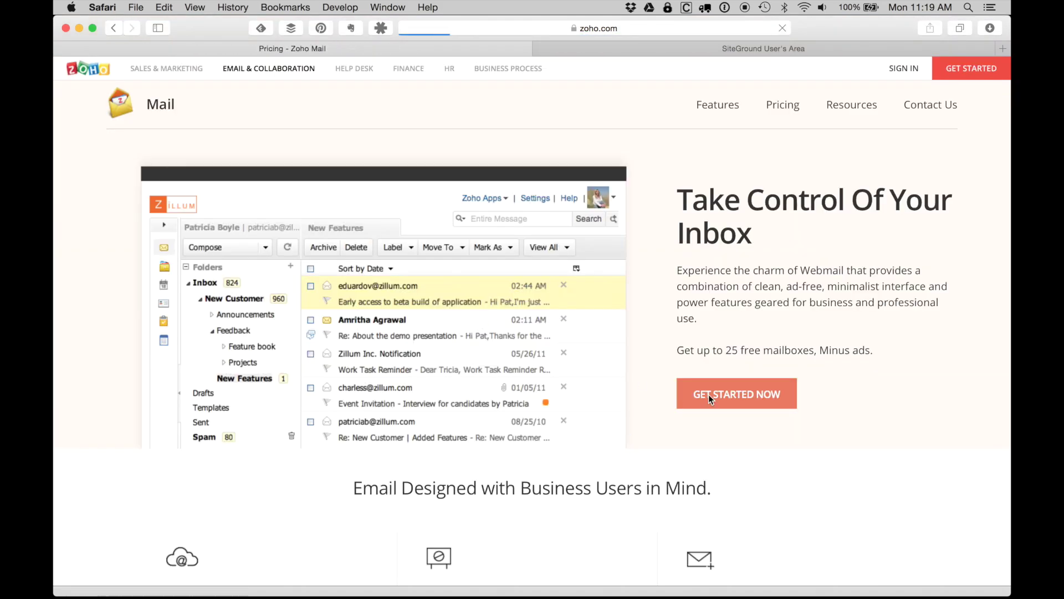
scroll(775, 296, down, 5)
scroll(775, 297, up, 1)
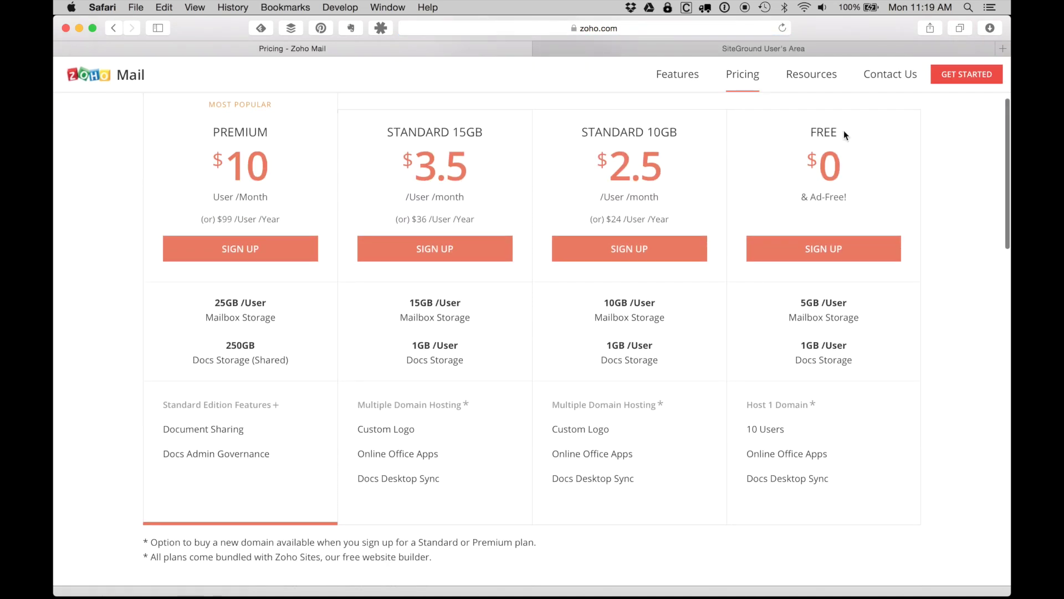
scroll(855, 275, up, 3)
click(818, 338)
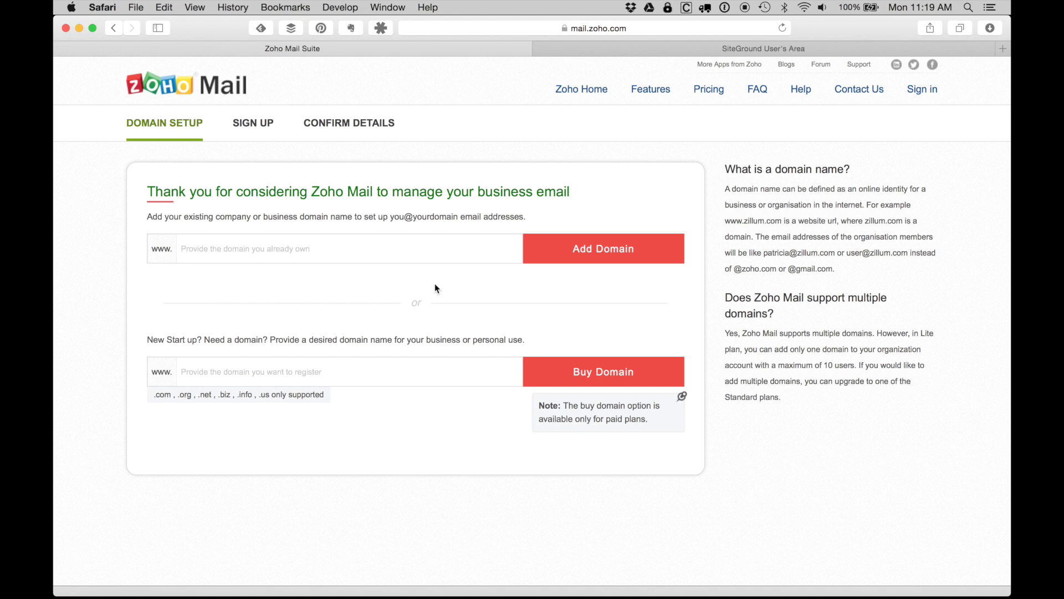
Copy the site's domain from the SiteGround account page and go back to Zoho's domain setup
click(732, 54)
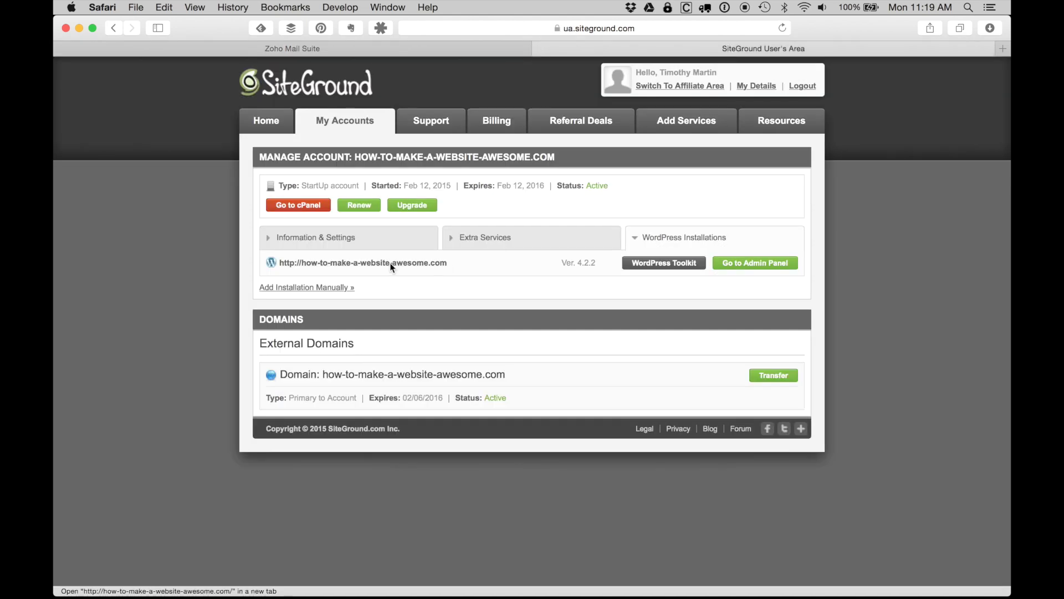
right_click(411, 269)
key(super+c)
click(598, 309)
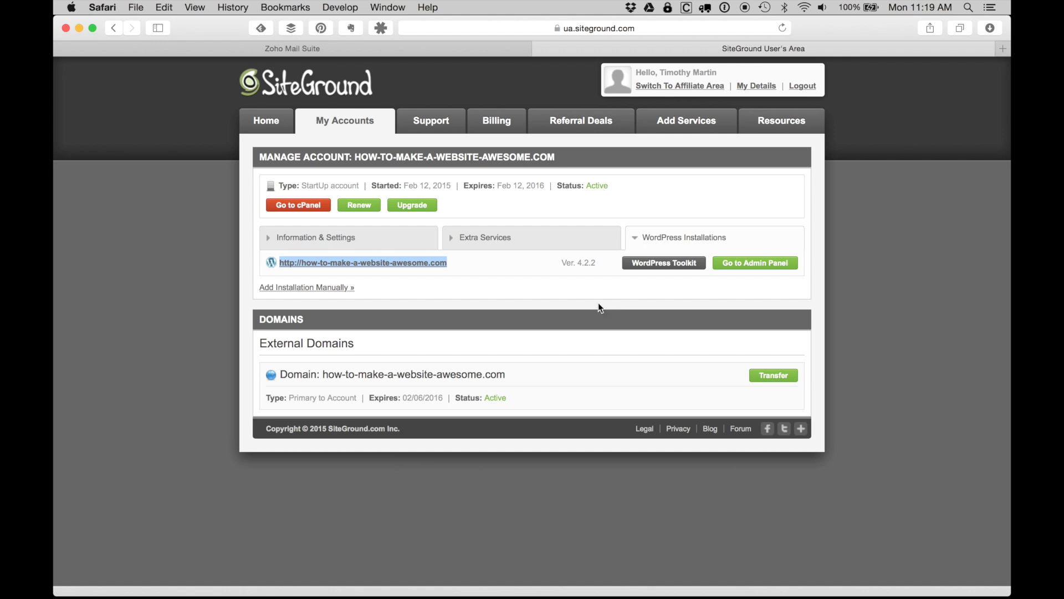
click(453, 264)
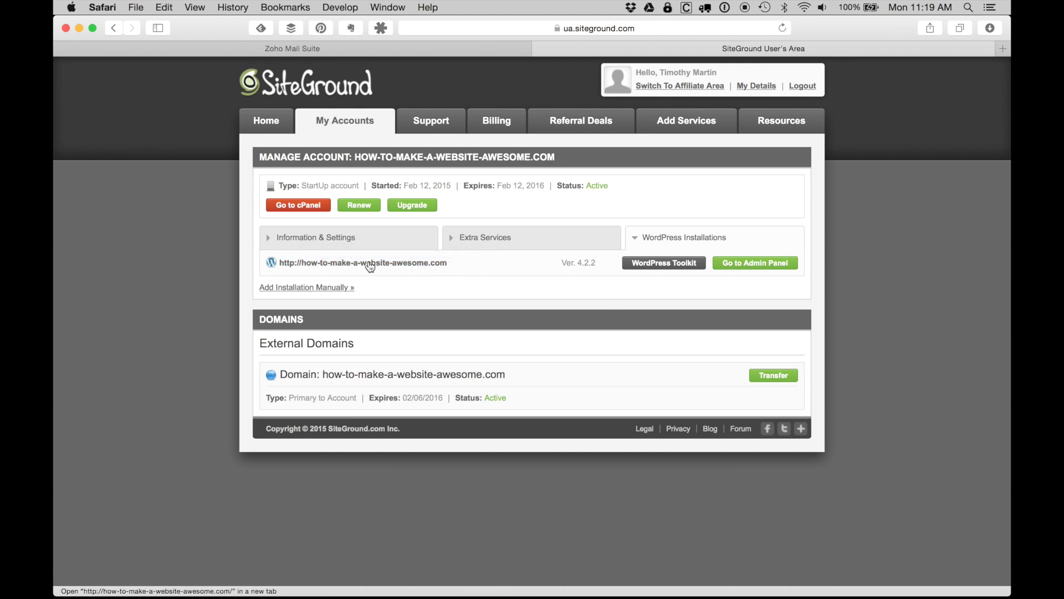
click(494, 51)
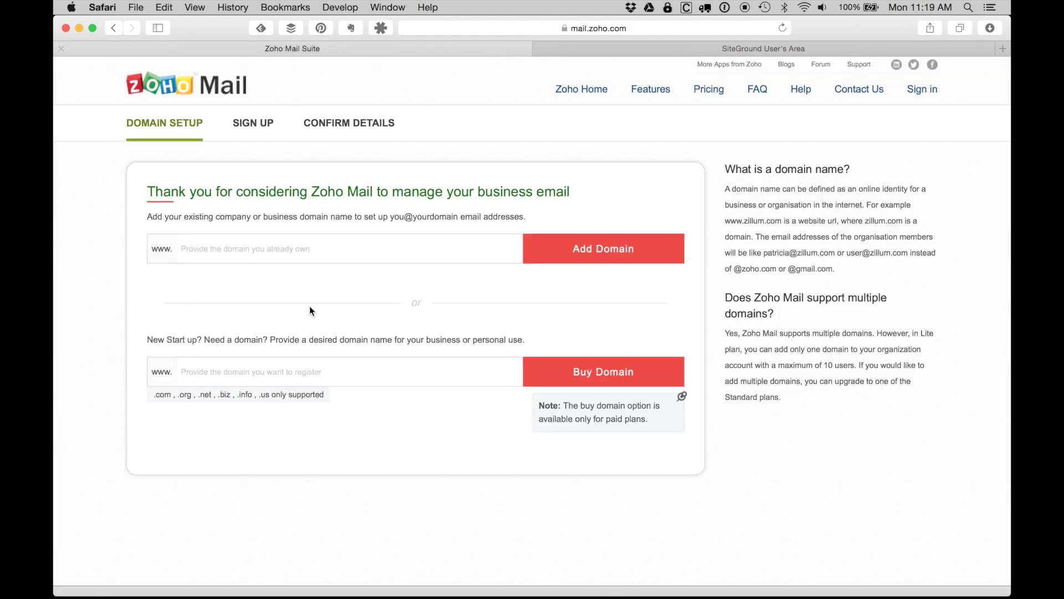
Paste how-to-make-a-website-awesome.com as the owned domain and add it
click(274, 248)
key(super+v)
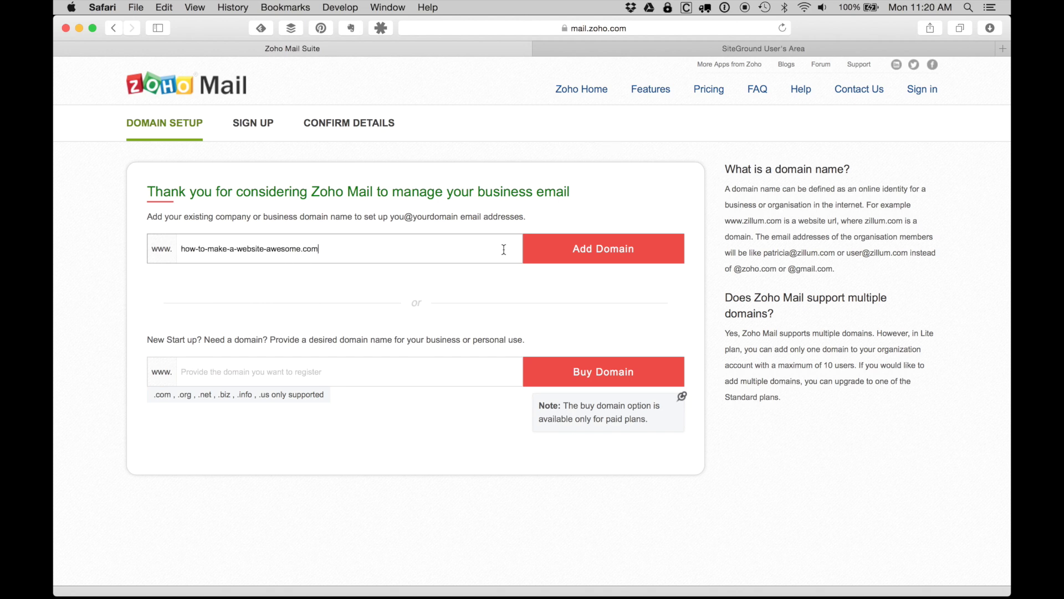
click(604, 257)
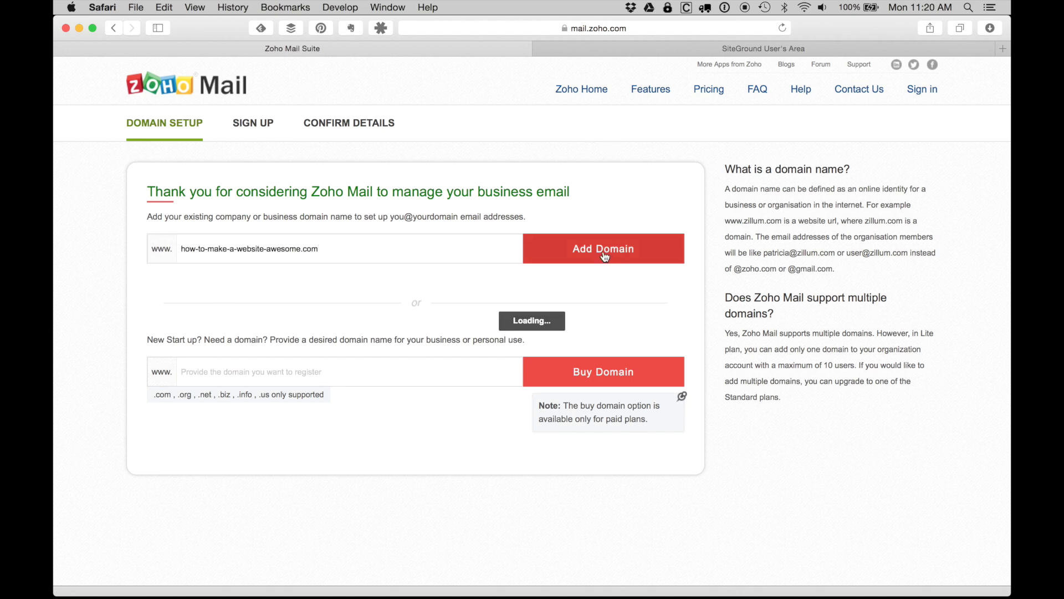
Enter the administrator's first and last name, Zohomail ID and account password
text(Tim)
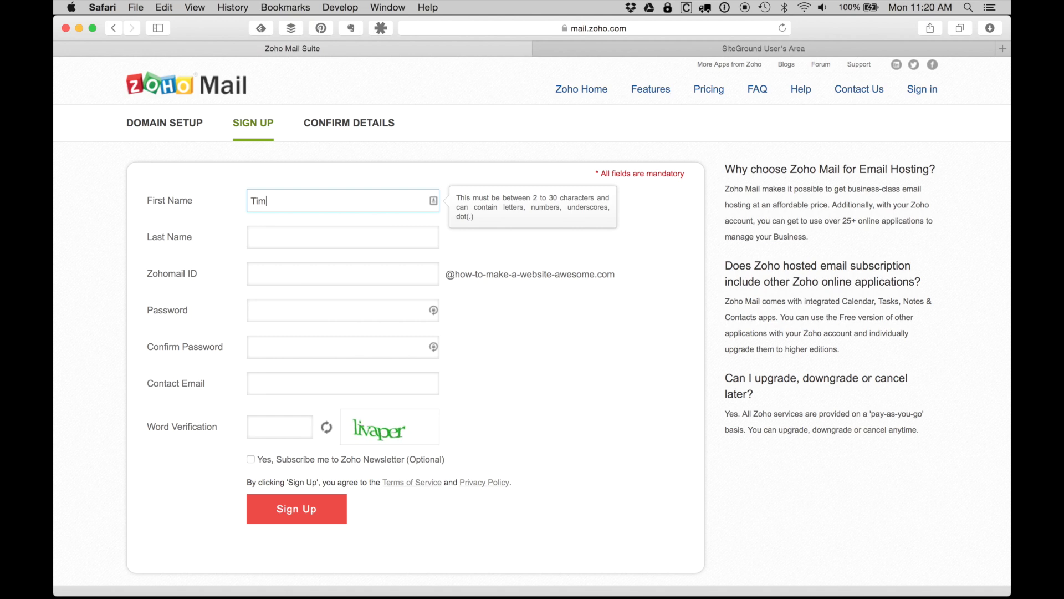
key(Tab)
text(Ma)
key(Tab)
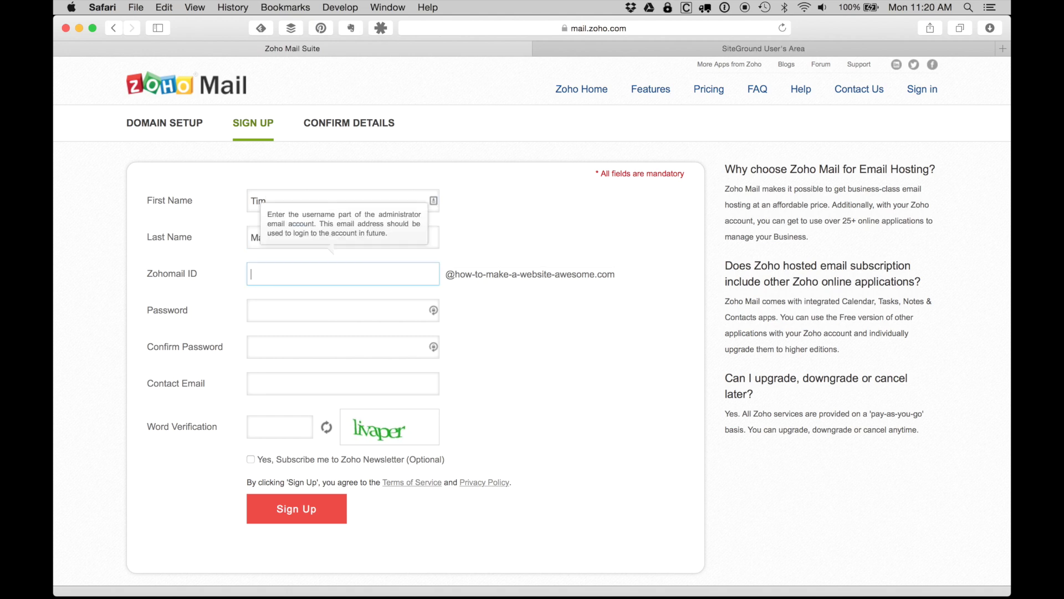
text(tim)
key(Tab)
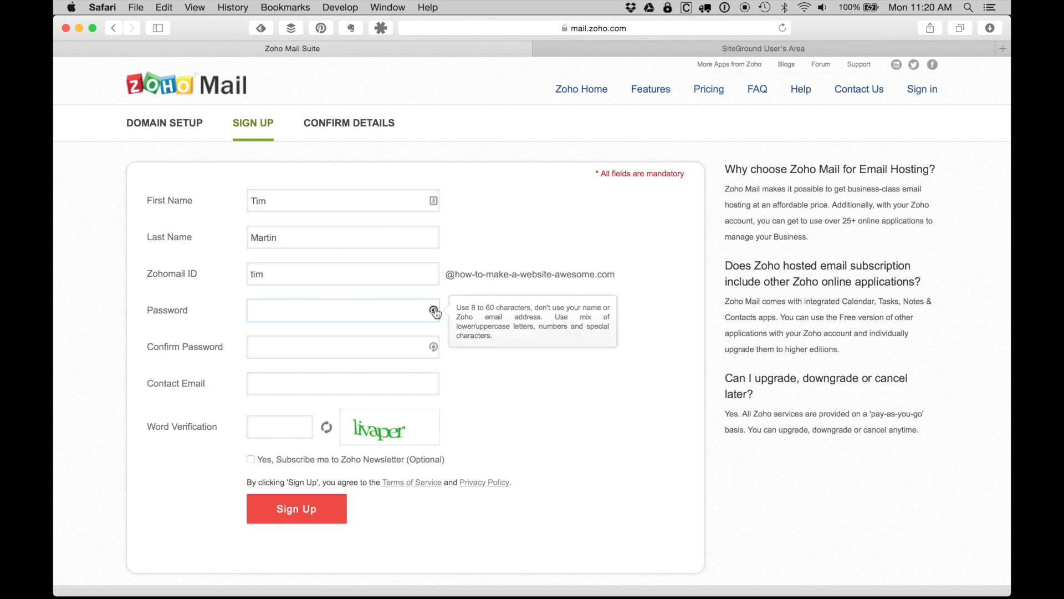
click(504, 378)
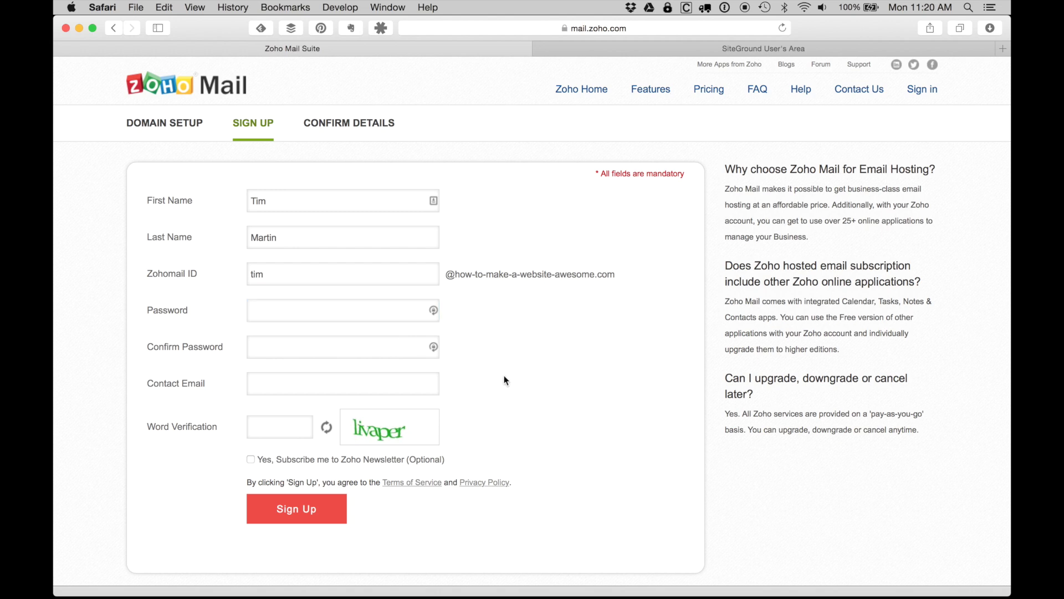
click(434, 310)
key(super+v)
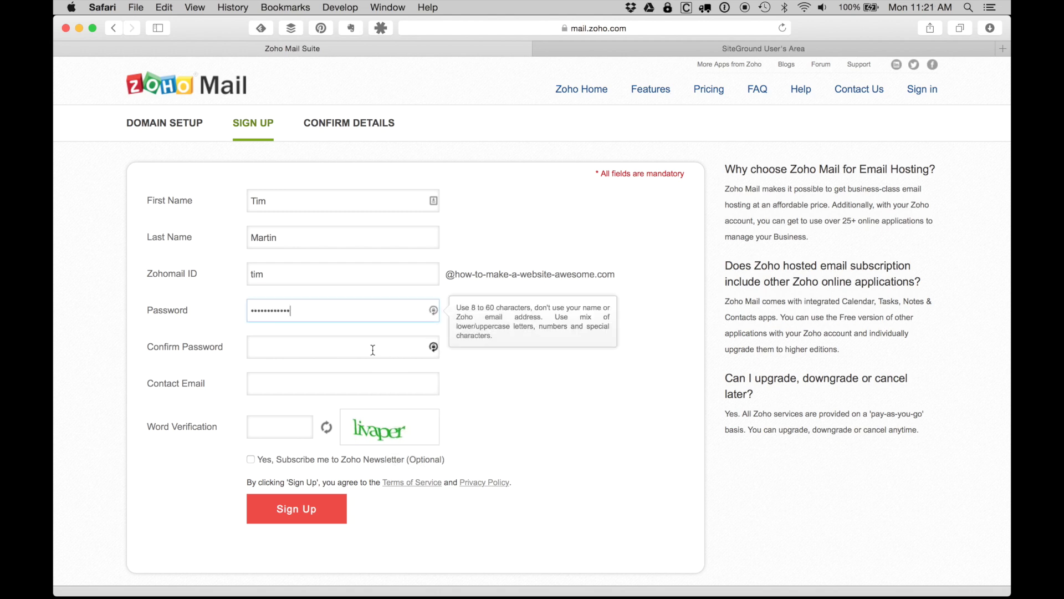
Confirm the password, fill in the contact e-mail and verification word, and submit the sign-up
click(373, 350)
right_click(373, 352)
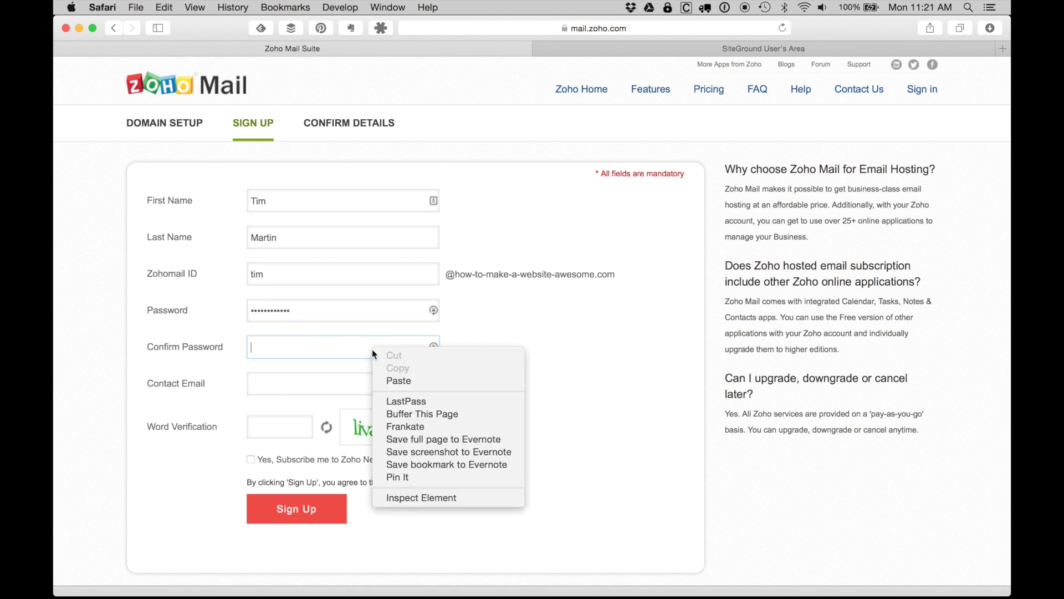
click(399, 380)
click(374, 390)
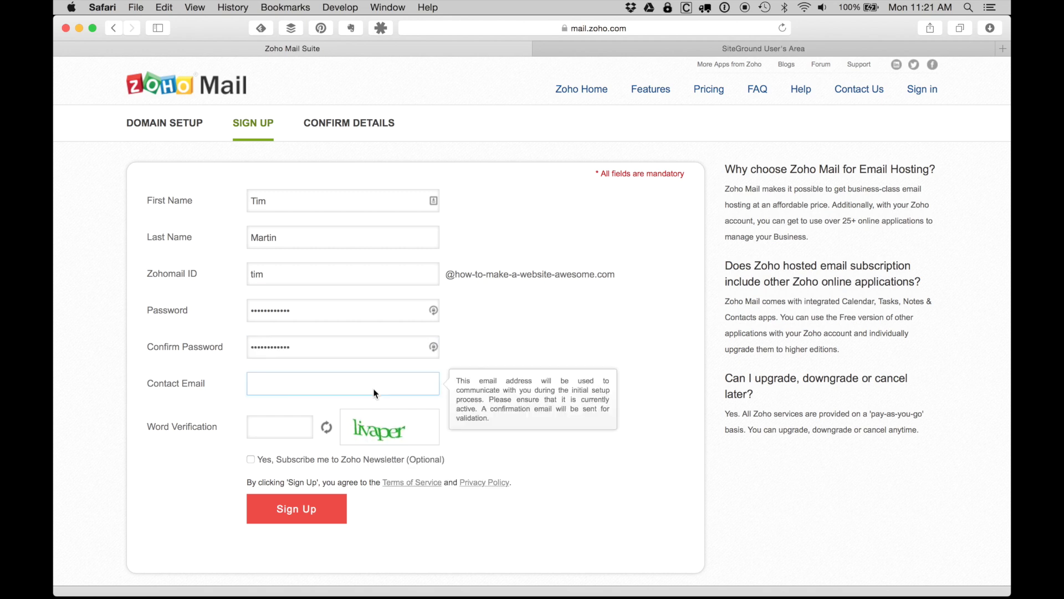
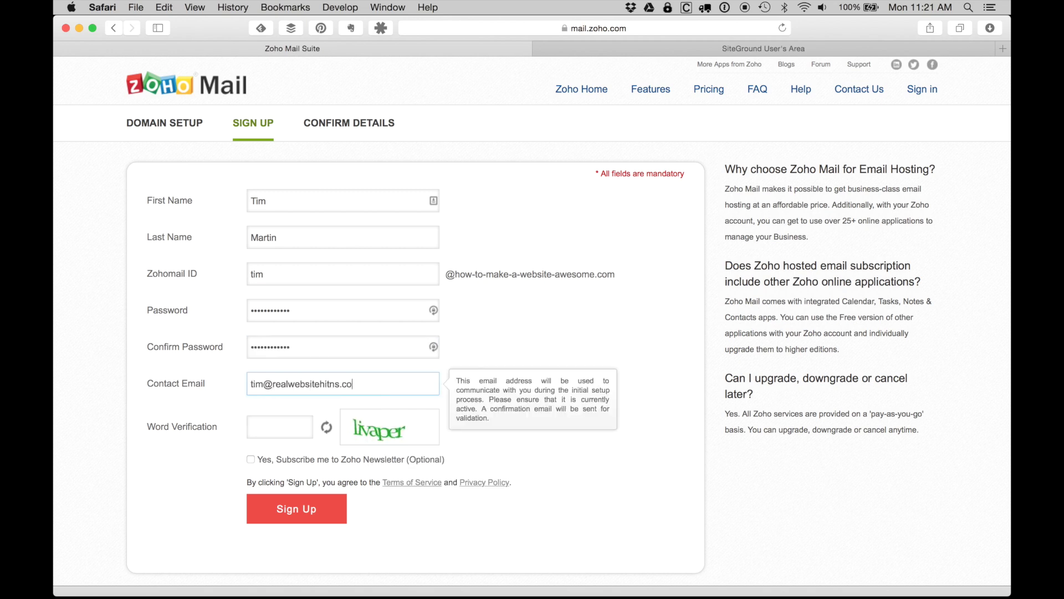
key(Tab)
text(livaper)
key(Return)
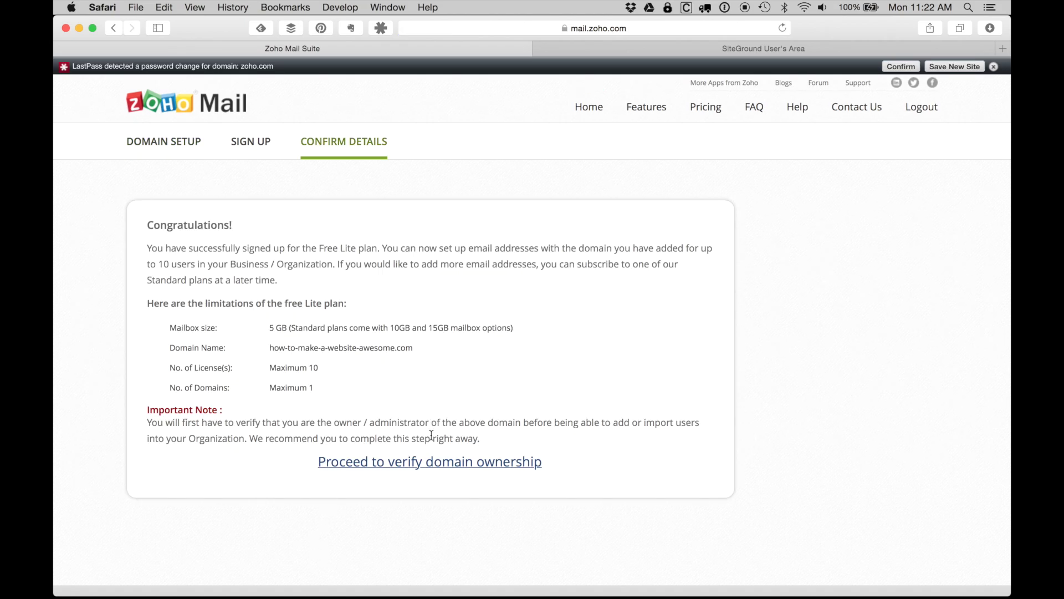
Start domain verification and show the CNAME method with code zb14337877 and zmverify.zoho.com
click(458, 465)
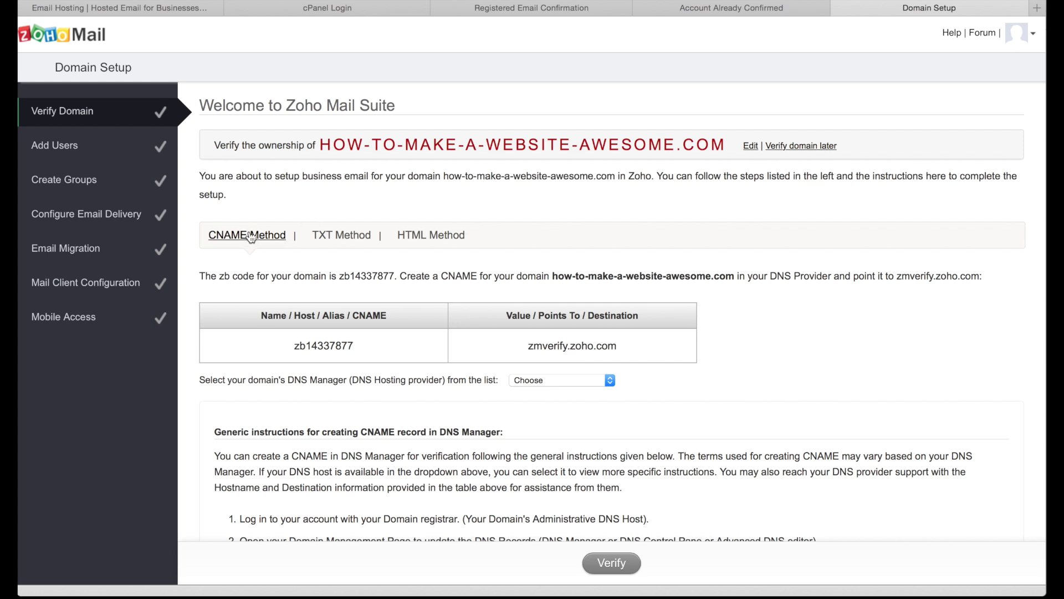
click(354, 236)
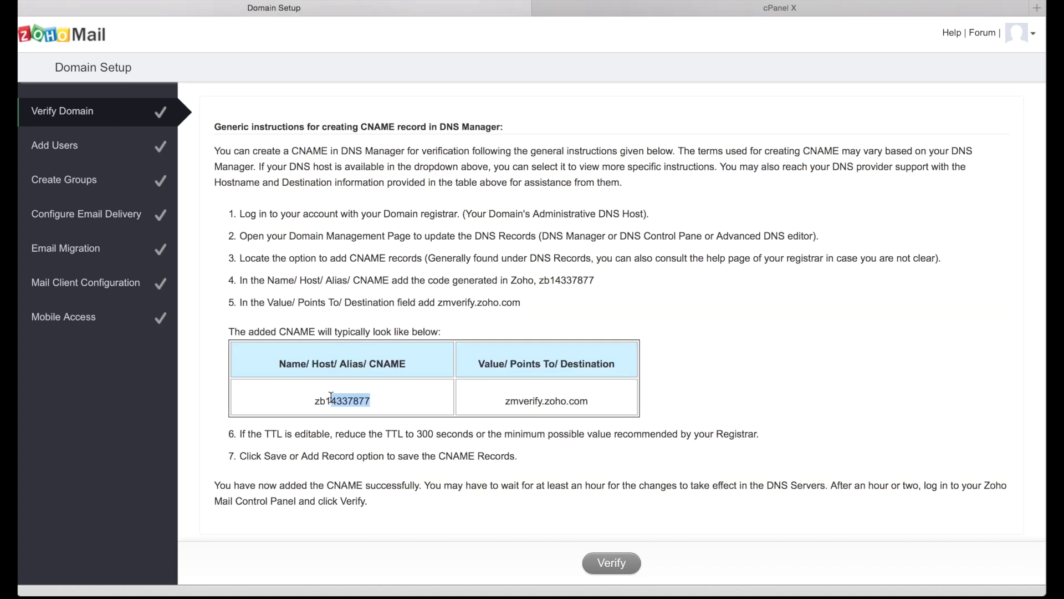
click(386, 381)
Open SiteGround cPanel's Advanced DNS Zone Editor and pick CNAME as the record type
click(636, 11)
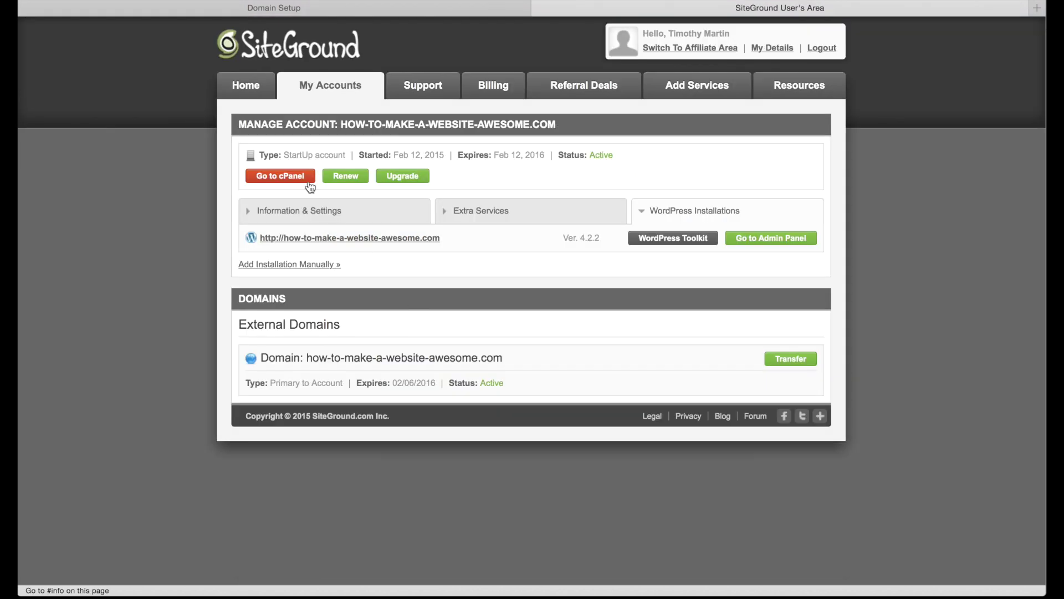
click(294, 177)
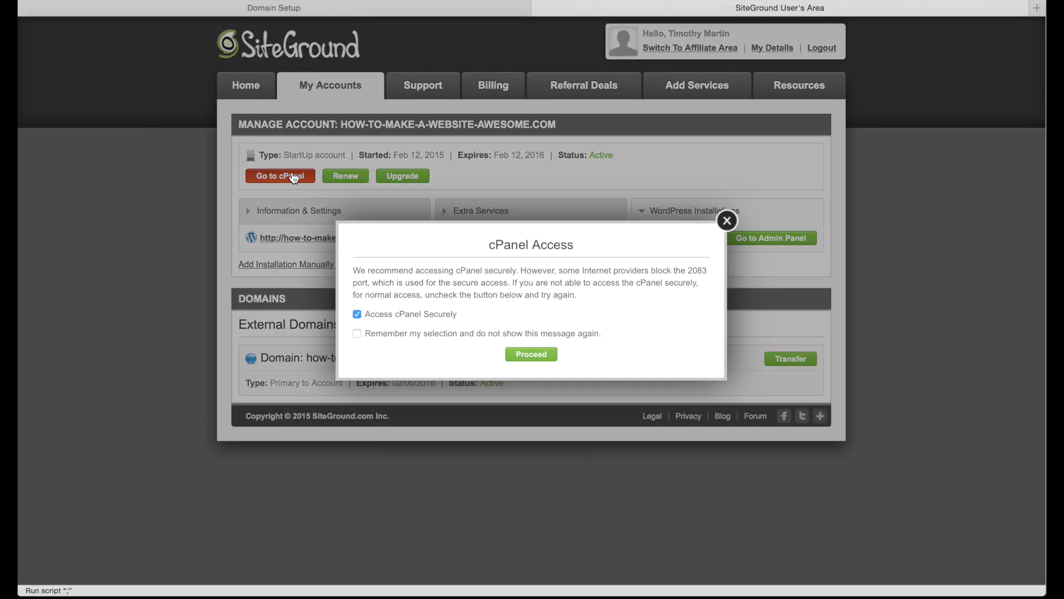
click(545, 355)
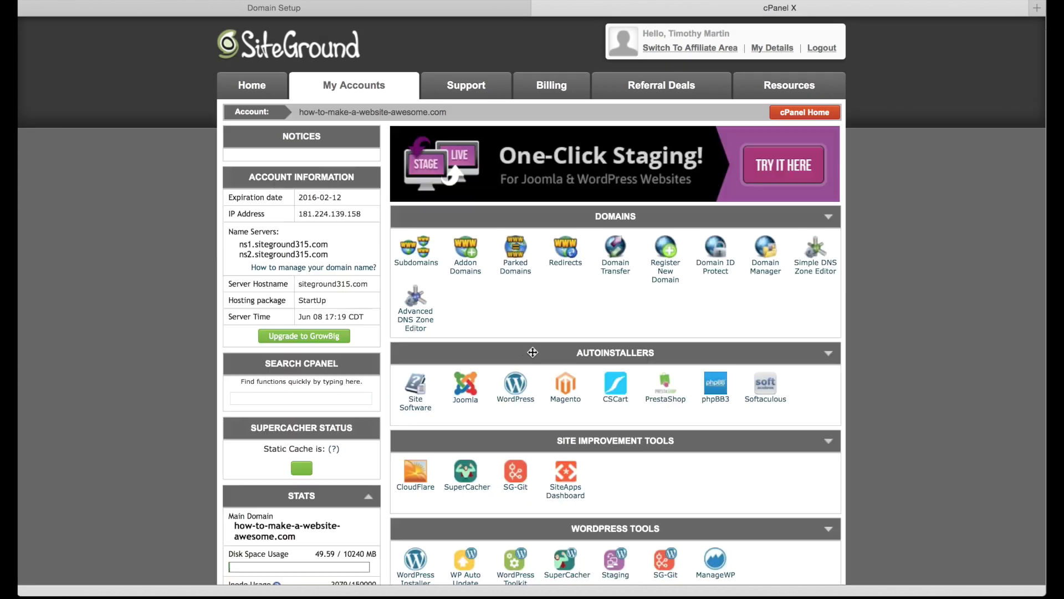
click(426, 323)
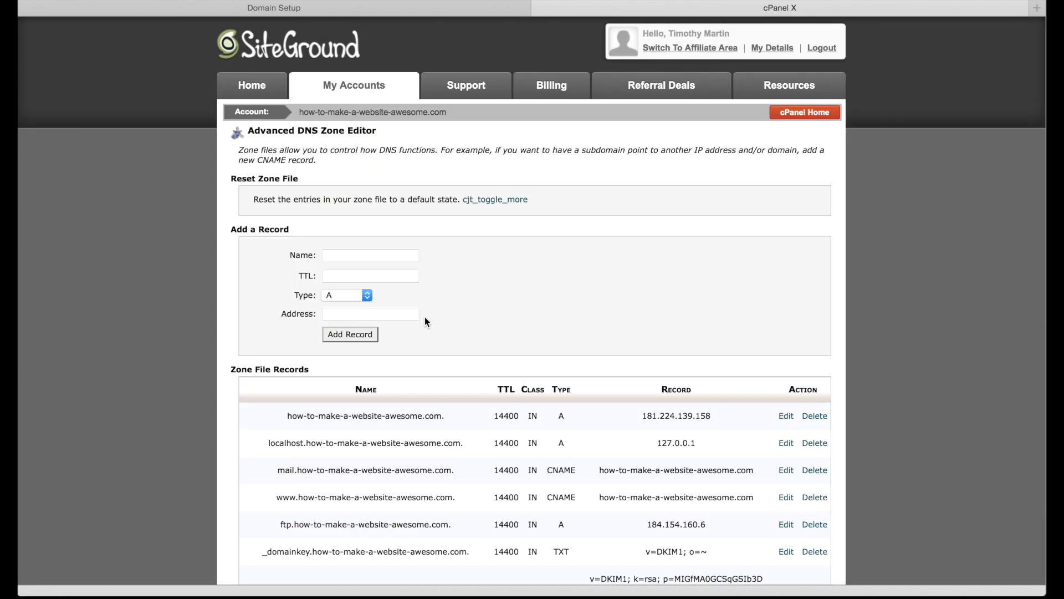
click(368, 299)
click(361, 308)
Copy code zb14337877 from Zoho into the CNAME record's name and set TTL 300
click(314, 10)
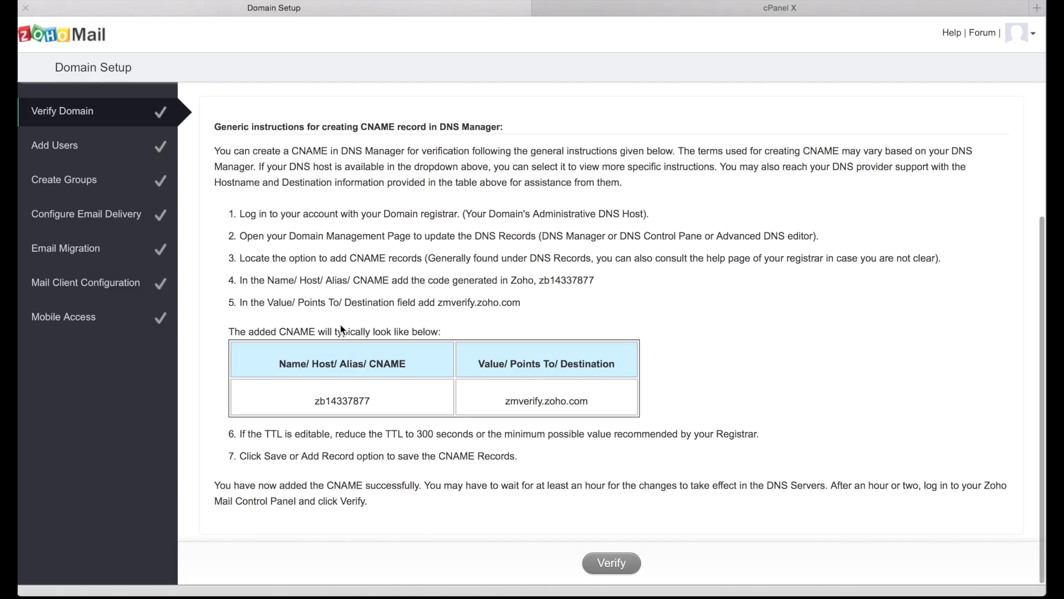
triple_click(341, 397)
click(356, 397)
drag(379, 405, 313, 395)
key(super+c)
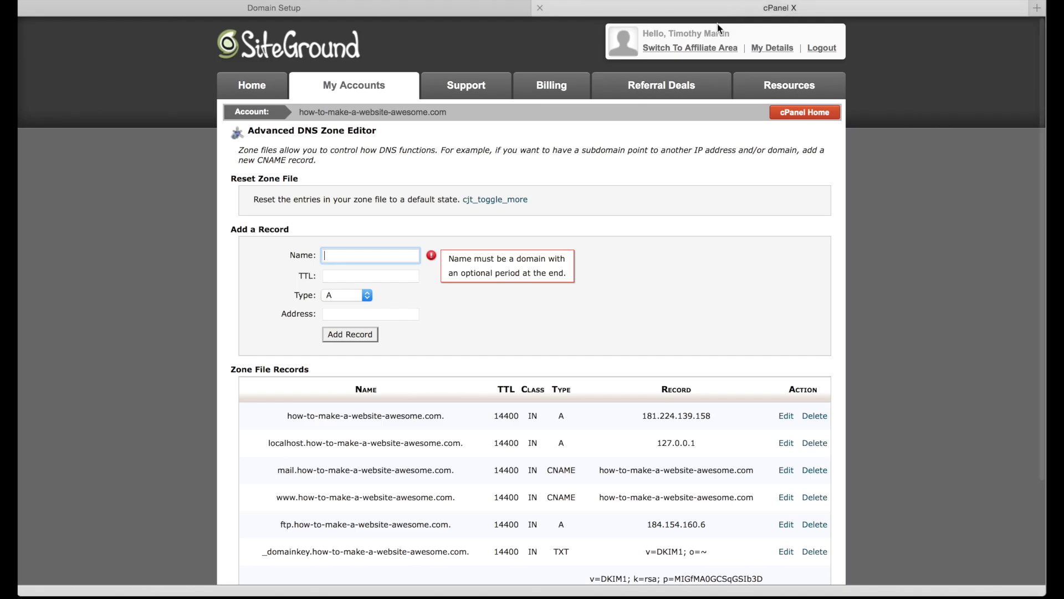
click(736, 10)
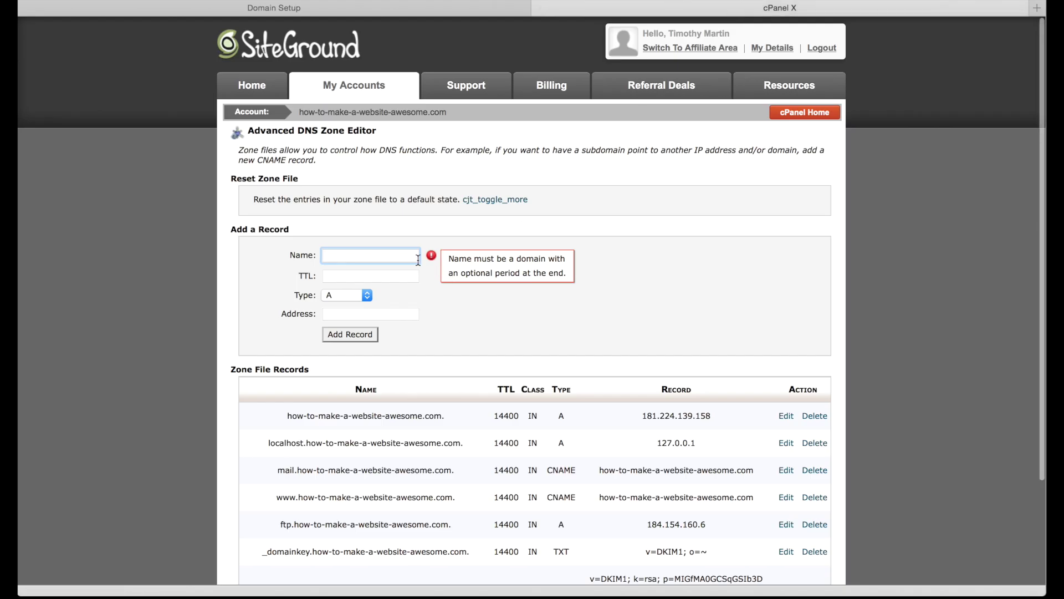
click(368, 297)
click(342, 309)
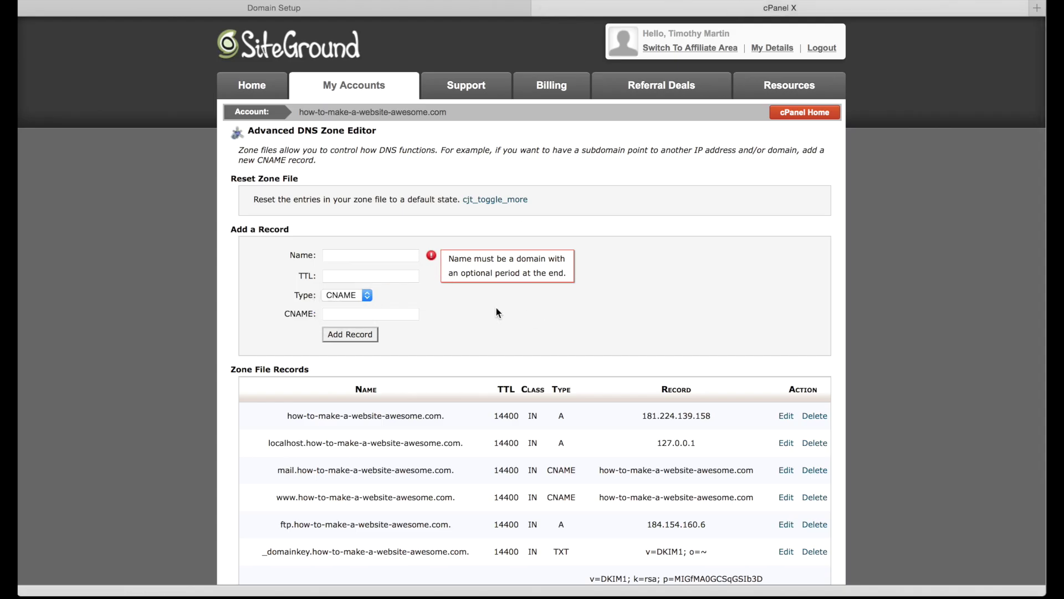
click(368, 255)
key(super+v)
key(Tab)
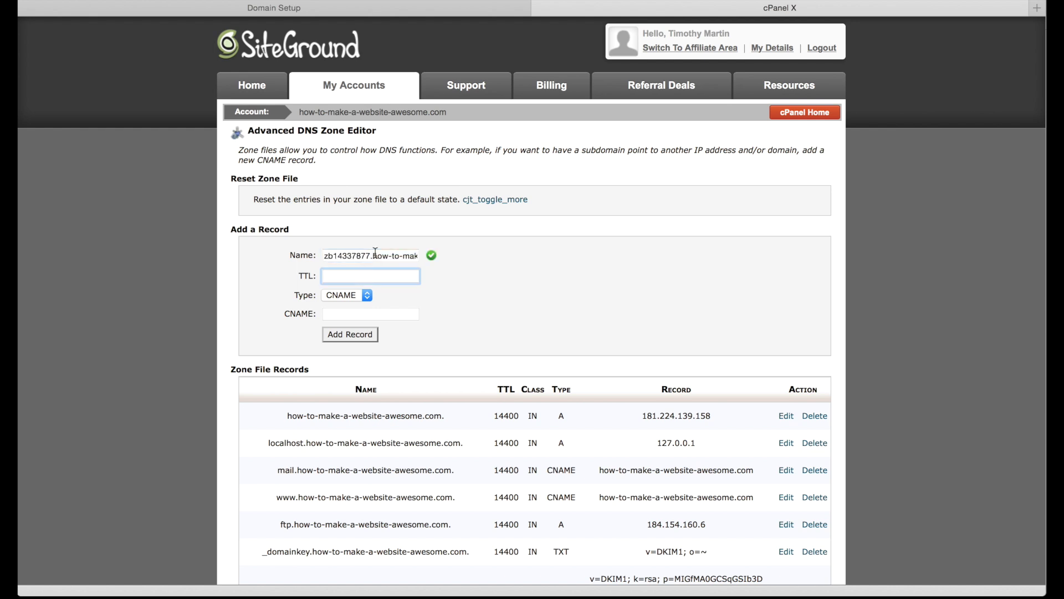
text(300)
Copy zmverify.zoho.com from Zoho as the CNAME target and add the record
click(452, 9)
click(532, 401)
triple_click(532, 401)
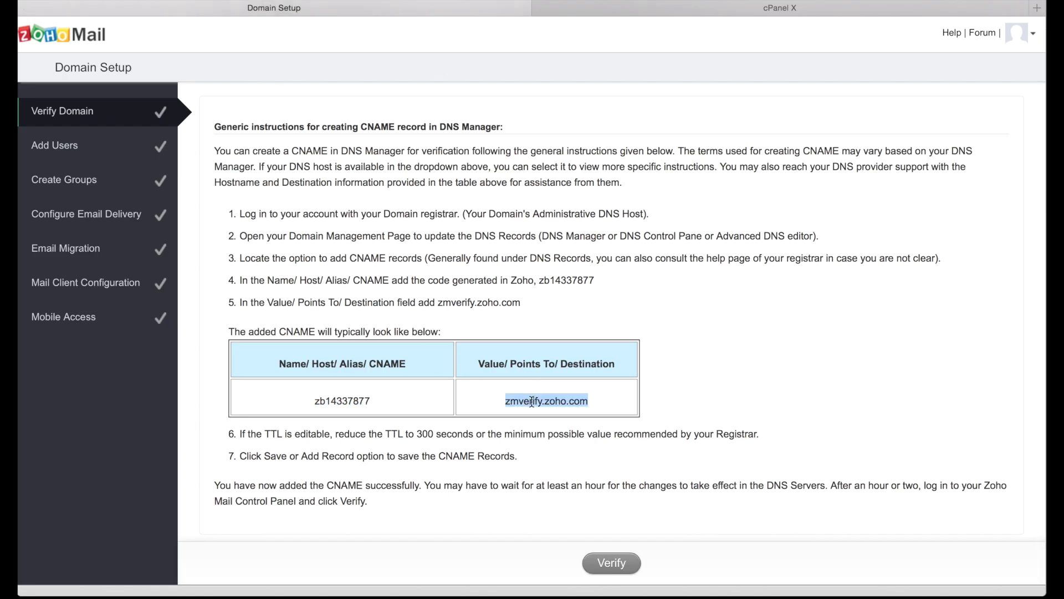
right_click(531, 401)
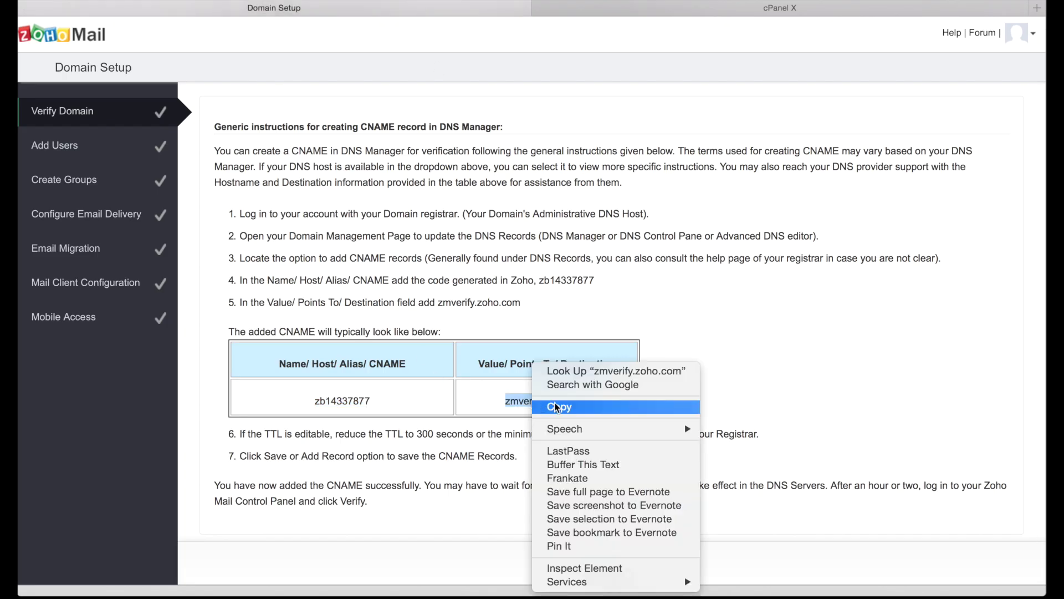
click(557, 407)
click(780, 7)
right_click(366, 313)
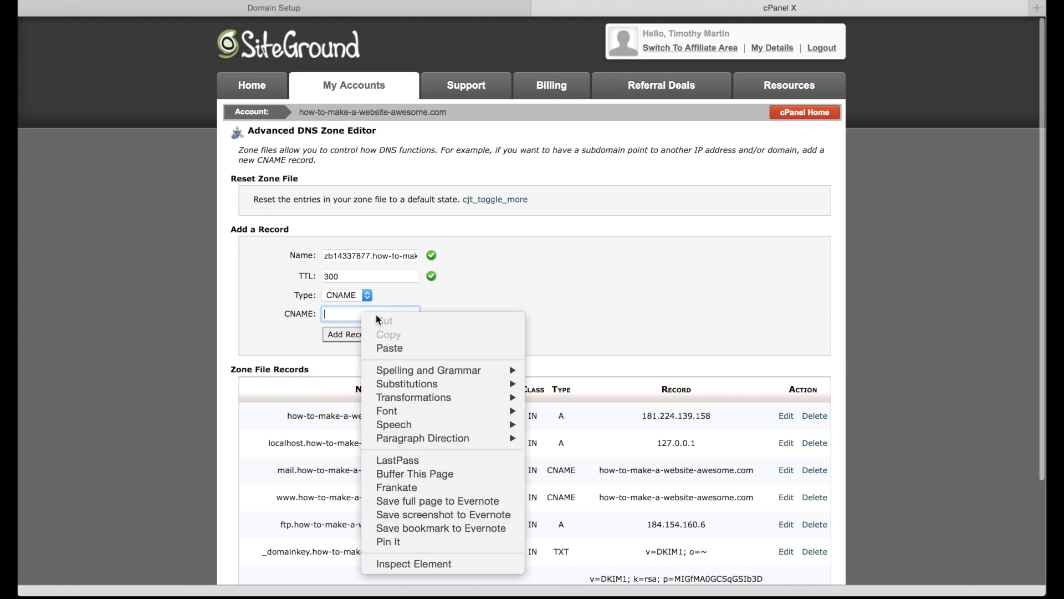
click(402, 348)
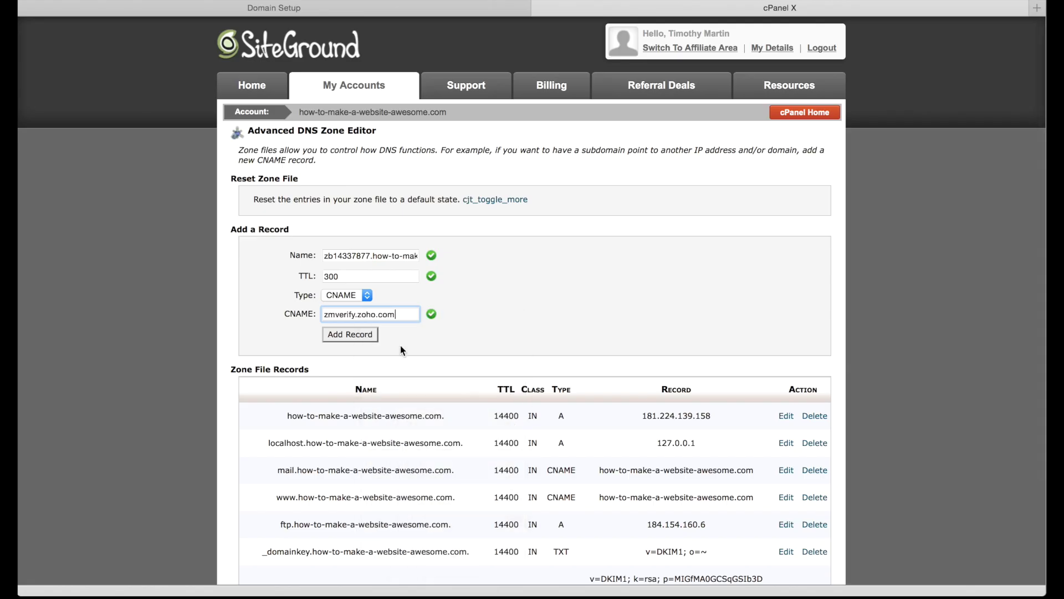
click(358, 334)
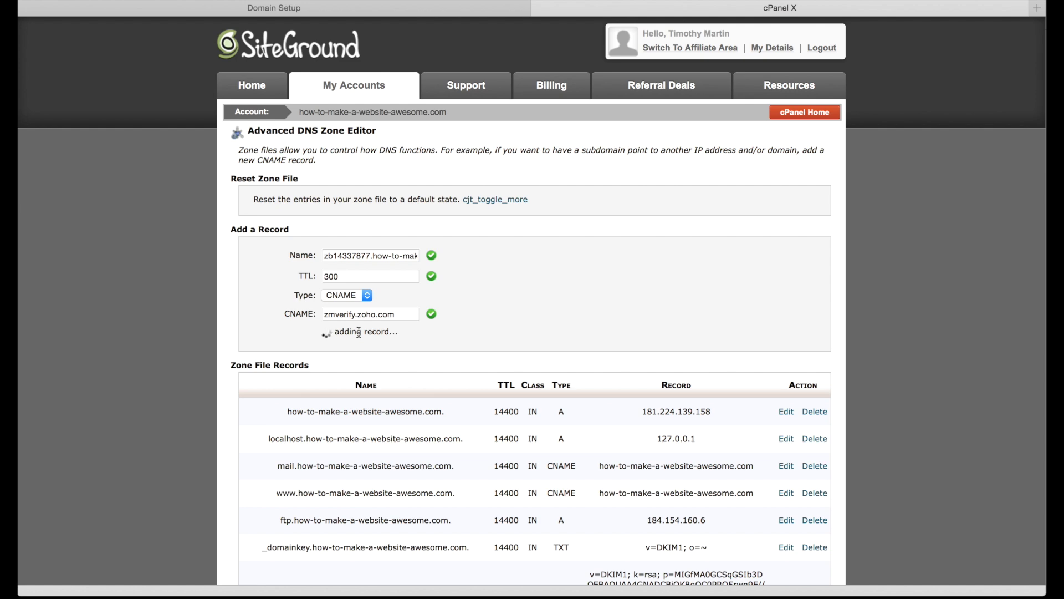
scroll(627, 405, down, 5)
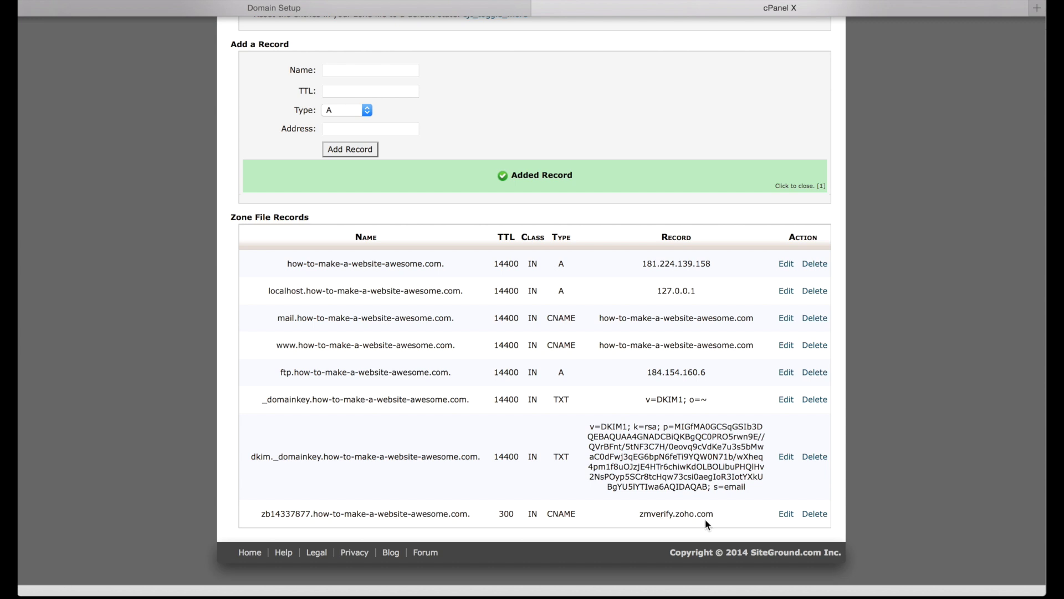
Back on Zoho's Domain Setup, run the ownership verification check and proceed
key(ctrl+shift+Tab)
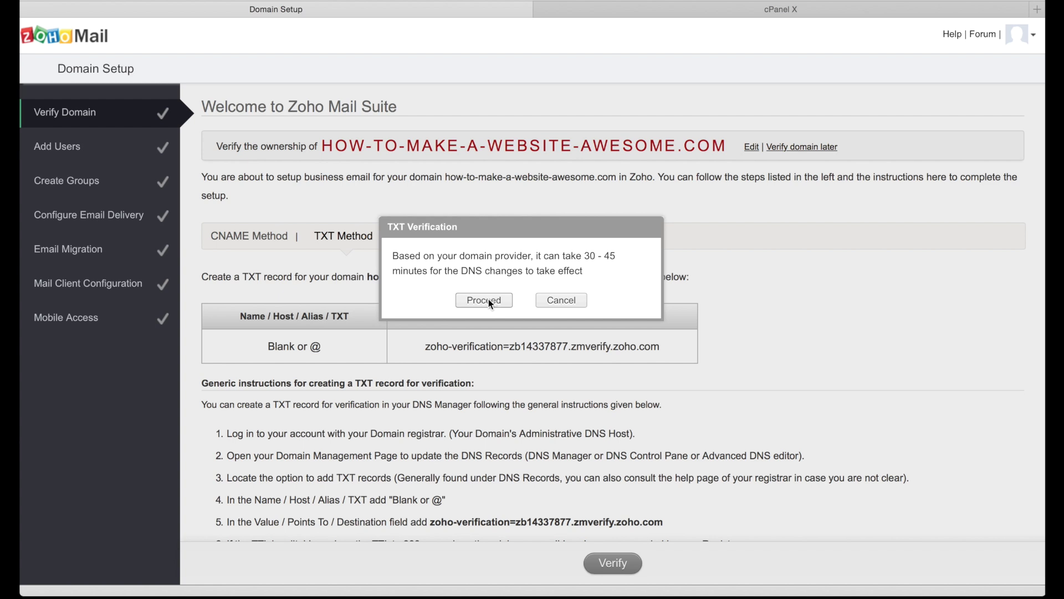
click(489, 301)
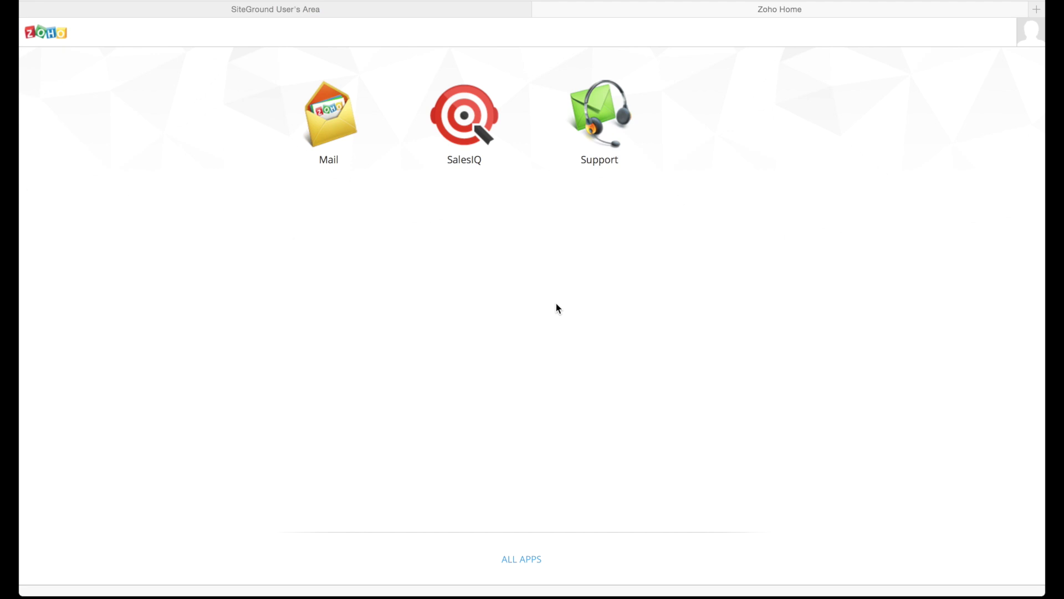
Open Mail from Zoho Home and create the domain-based email account
click(336, 131)
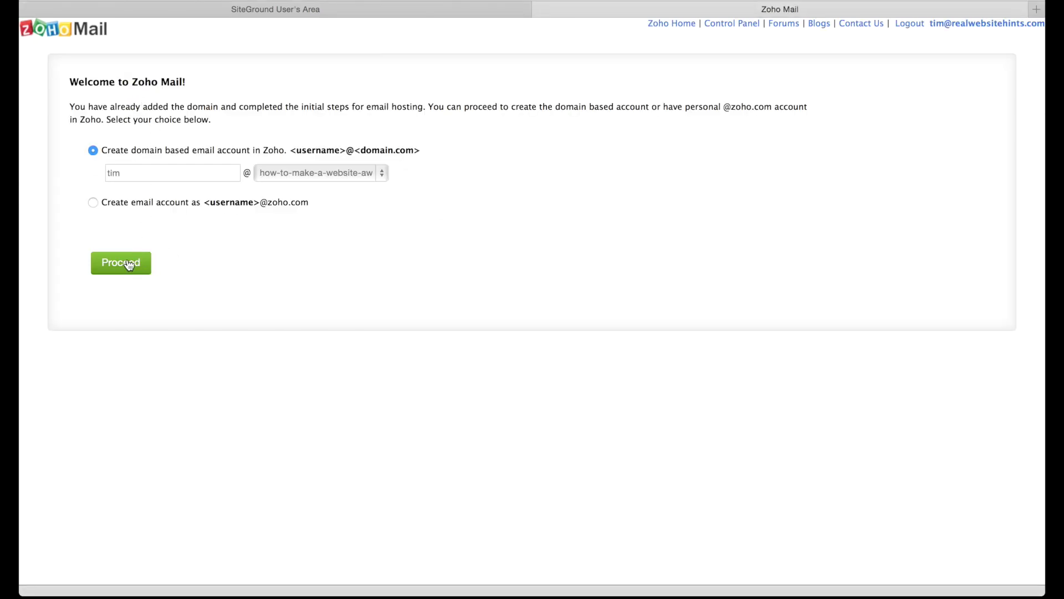
click(130, 264)
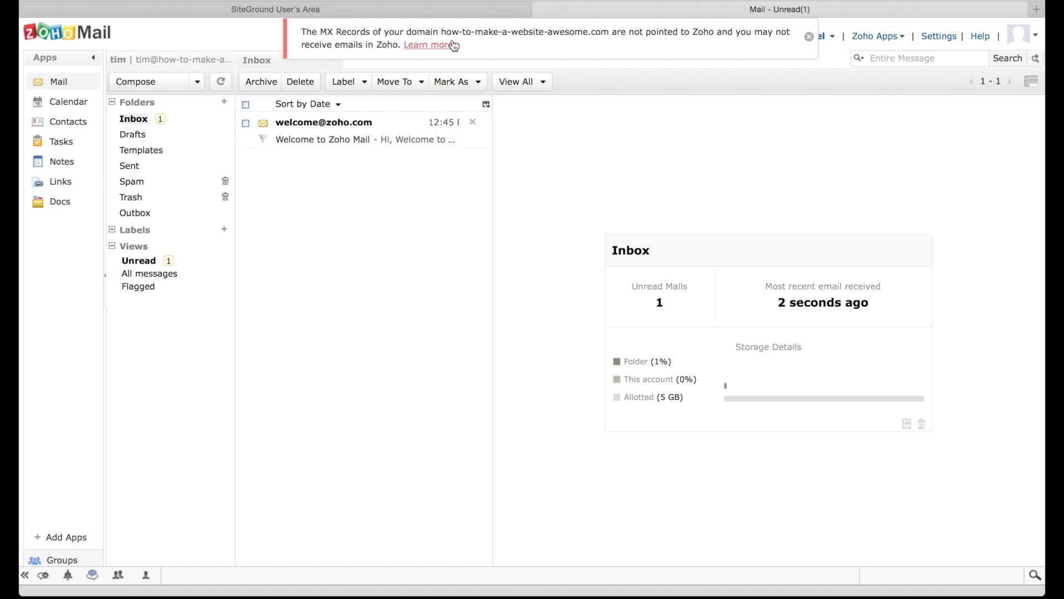
Open the MX records help page and scroll to the mx.zoho.com and mx2.zoho.com table
click(432, 48)
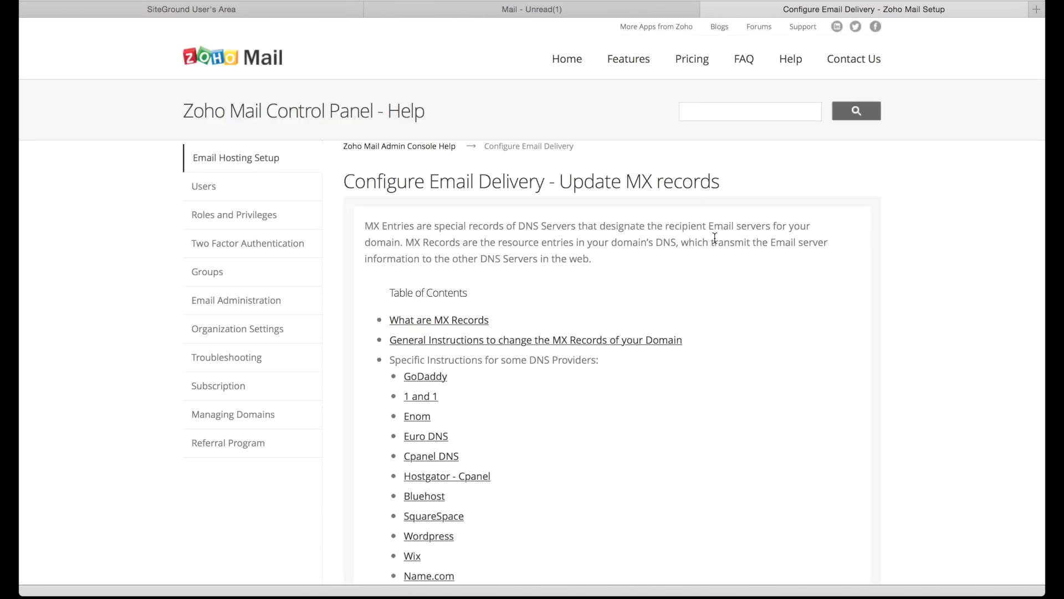
scroll(707, 249, down, 10)
scroll(707, 253, down, 8)
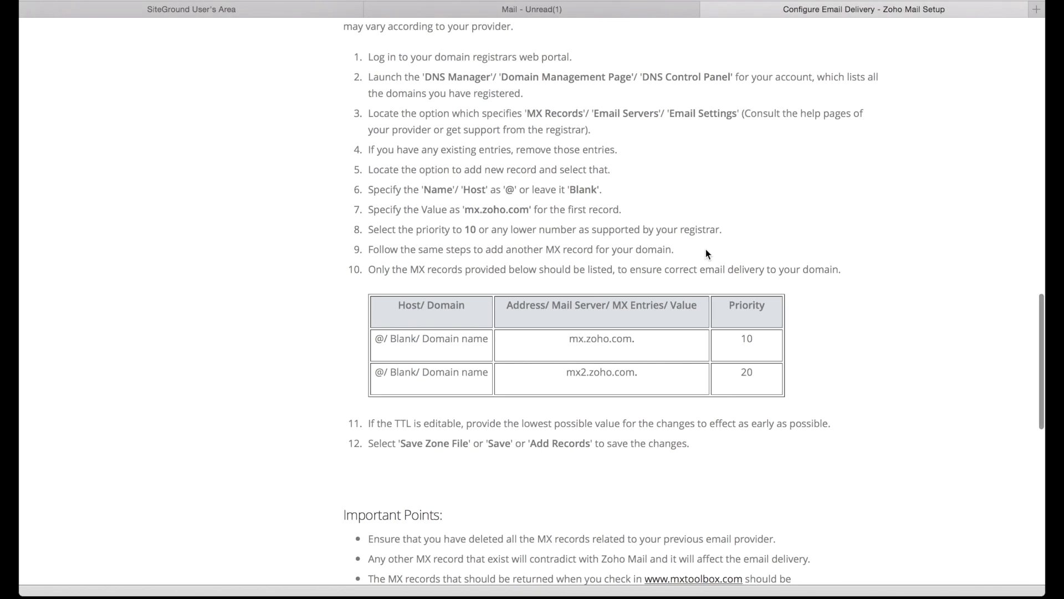
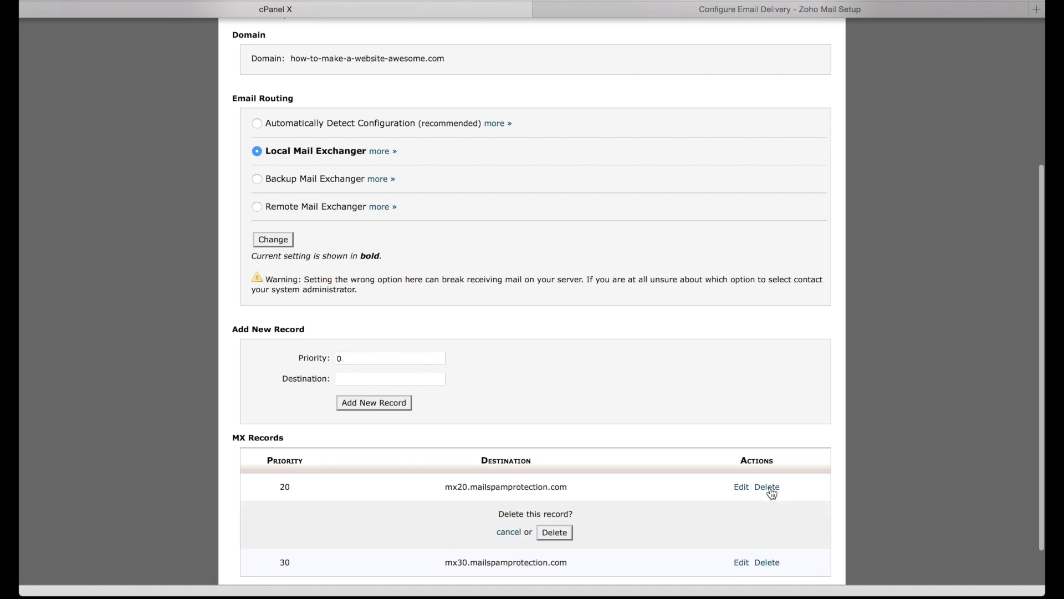
Delete the mx20 and mx30 mailspamprotection.com MX records, confirming each deletion
click(557, 529)
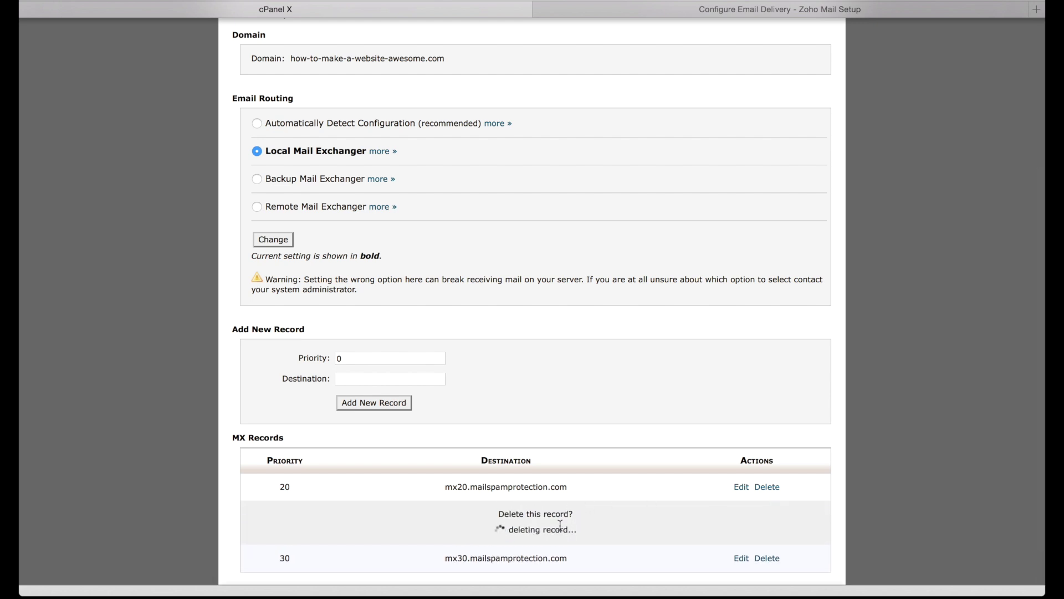
click(761, 514)
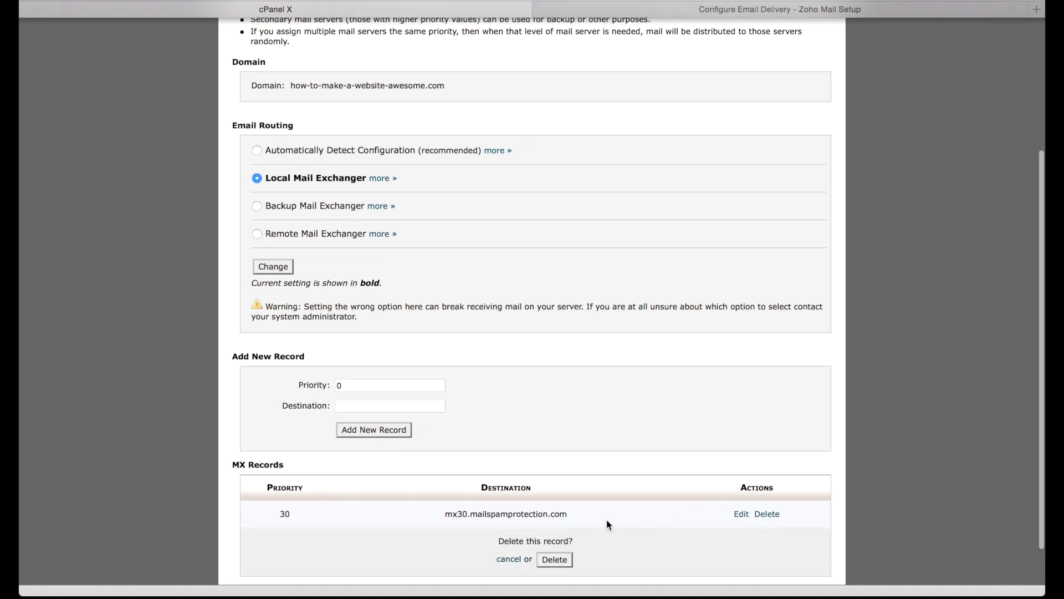
click(558, 560)
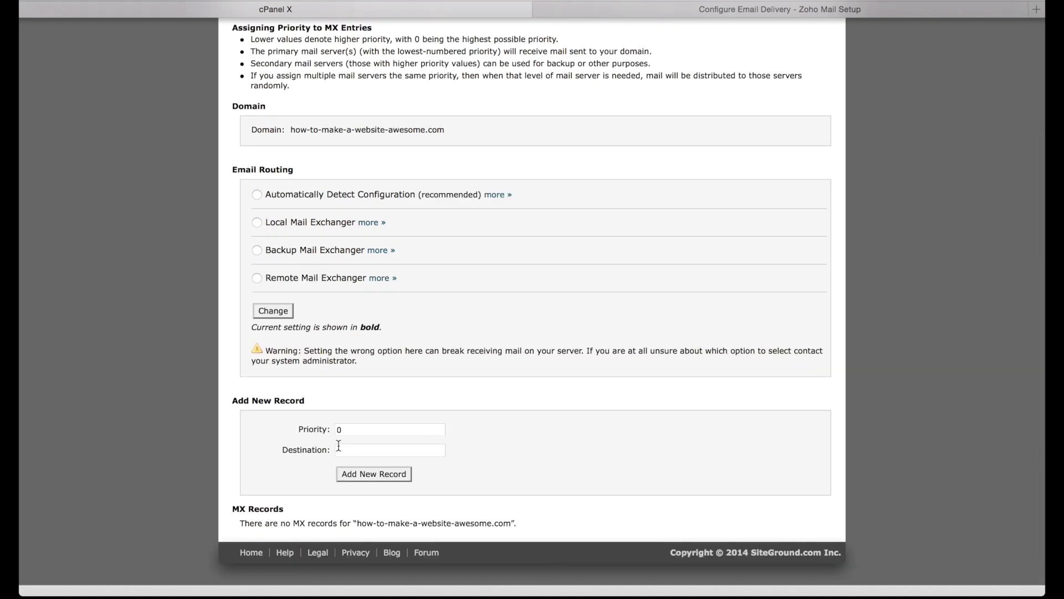
Copy the mx.zoho.com server name from the Zoho Mail setup guide
click(724, 9)
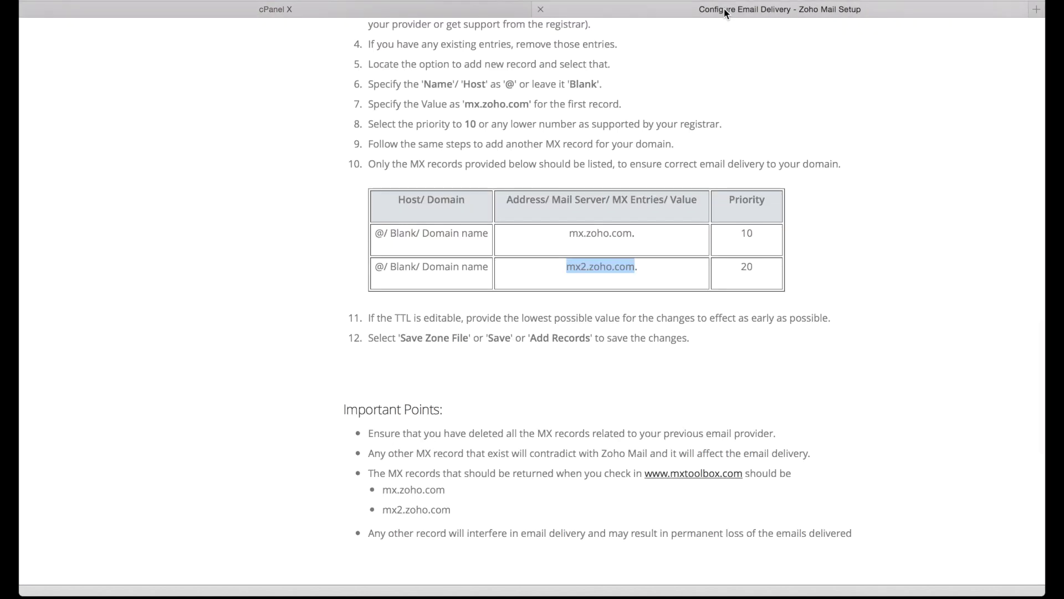
click(572, 231)
double_click(606, 231)
right_click(605, 231)
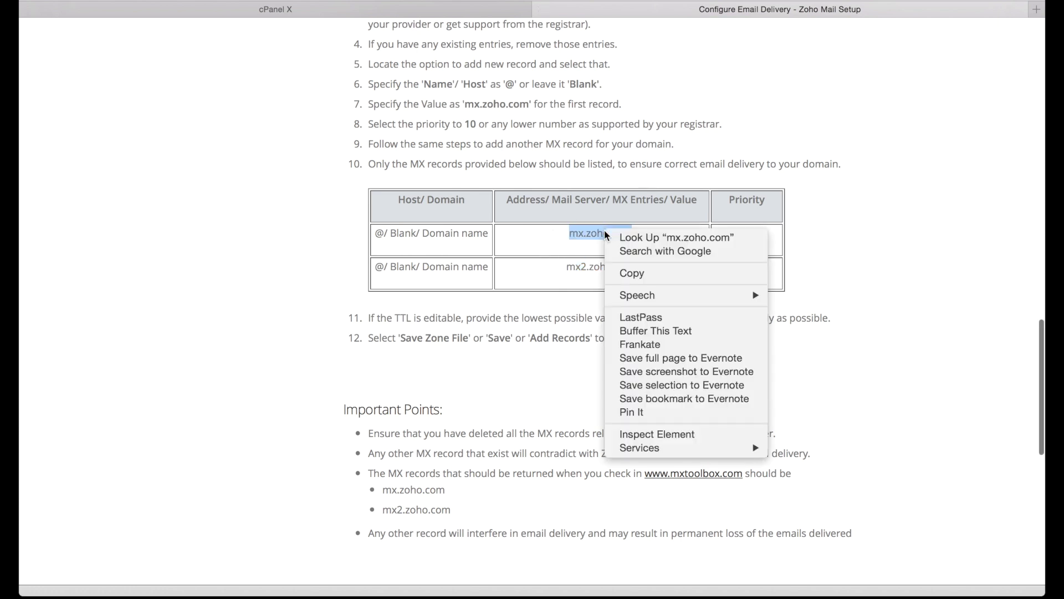
click(647, 274)
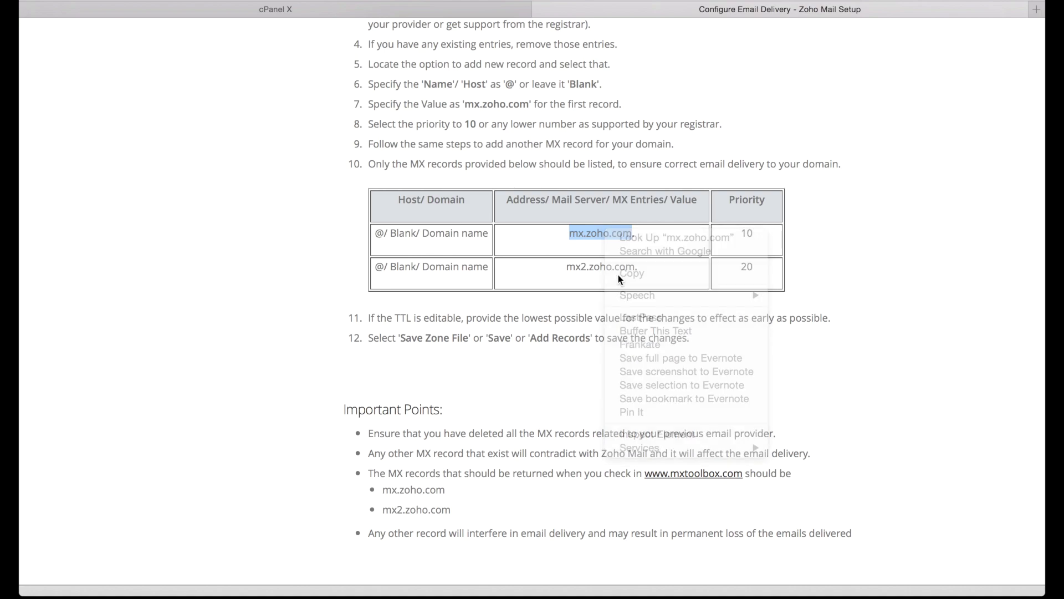
Add an MX record with priority 10 and destination mx.zoho.com
click(407, 16)
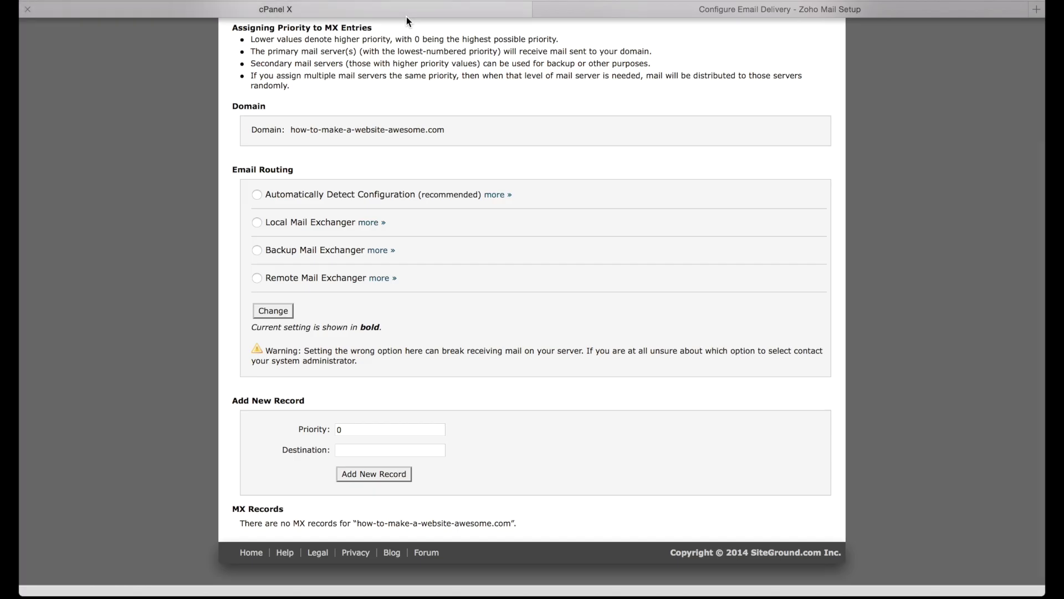
click(363, 428)
key(BackSpace)
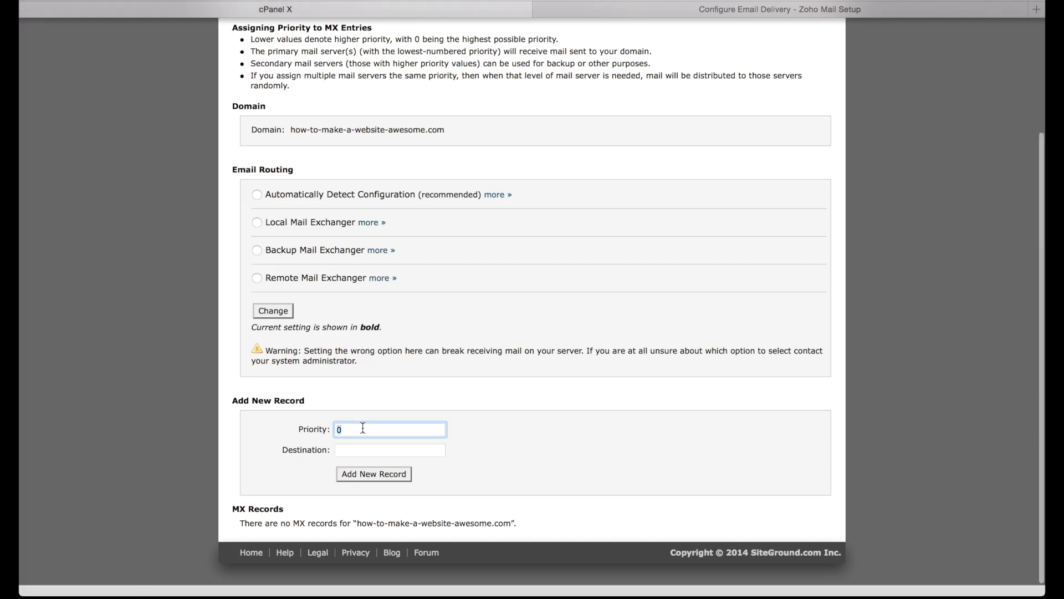
text(10)
click(352, 450)
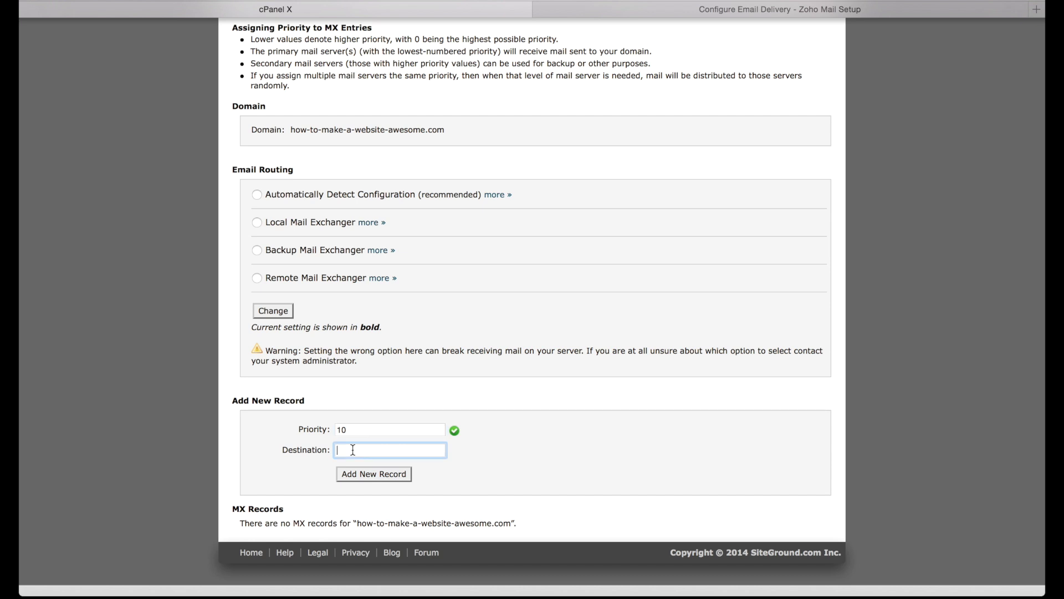
key(super+v)
click(371, 477)
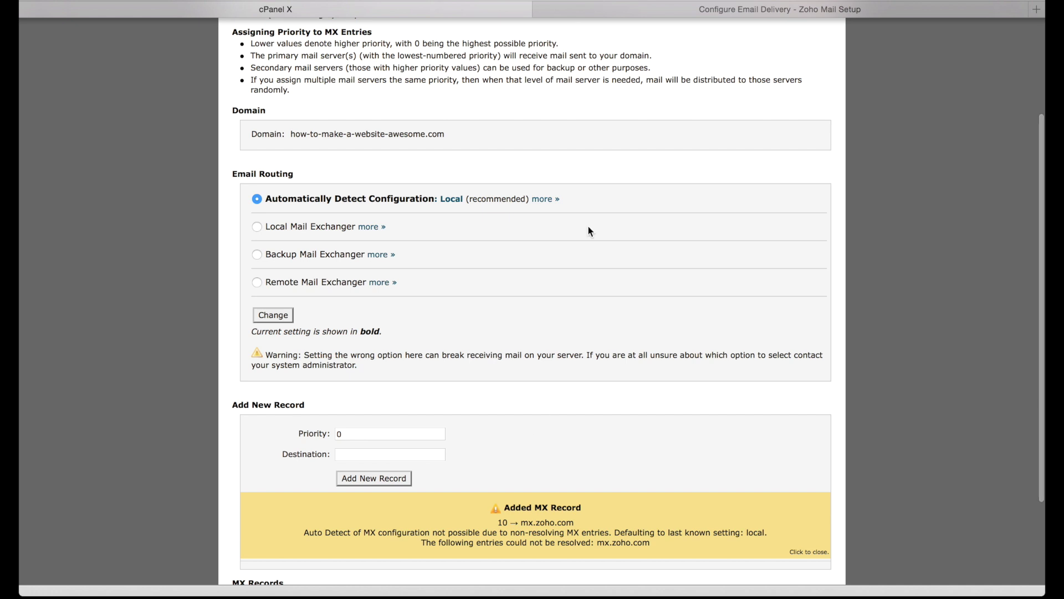
Copy mx2.zoho.com, without the trailing dot, from the Zoho Mail setup guide
click(668, 11)
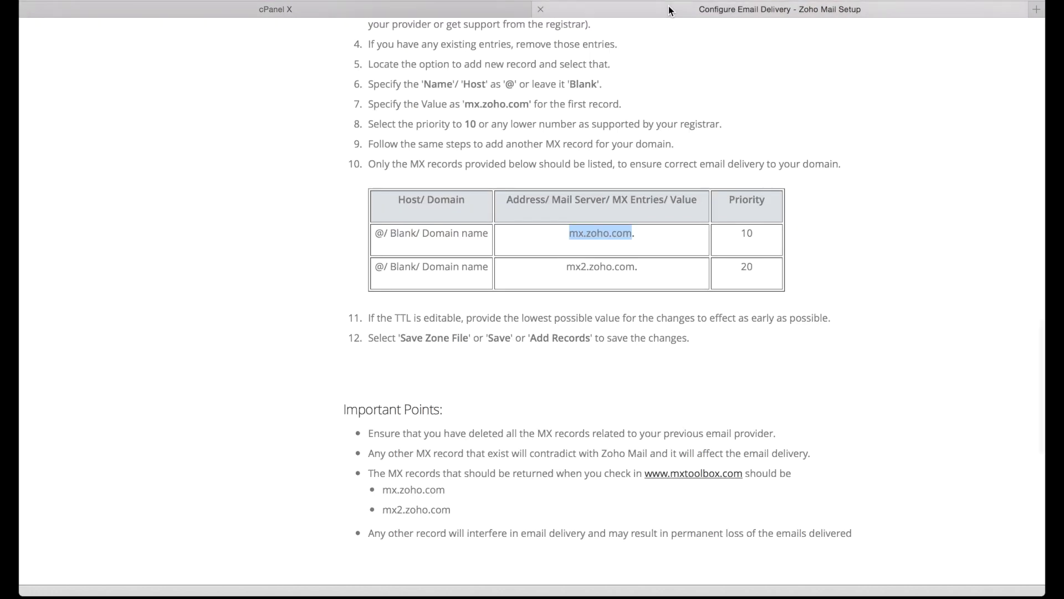
triple_click(588, 267)
click(602, 270)
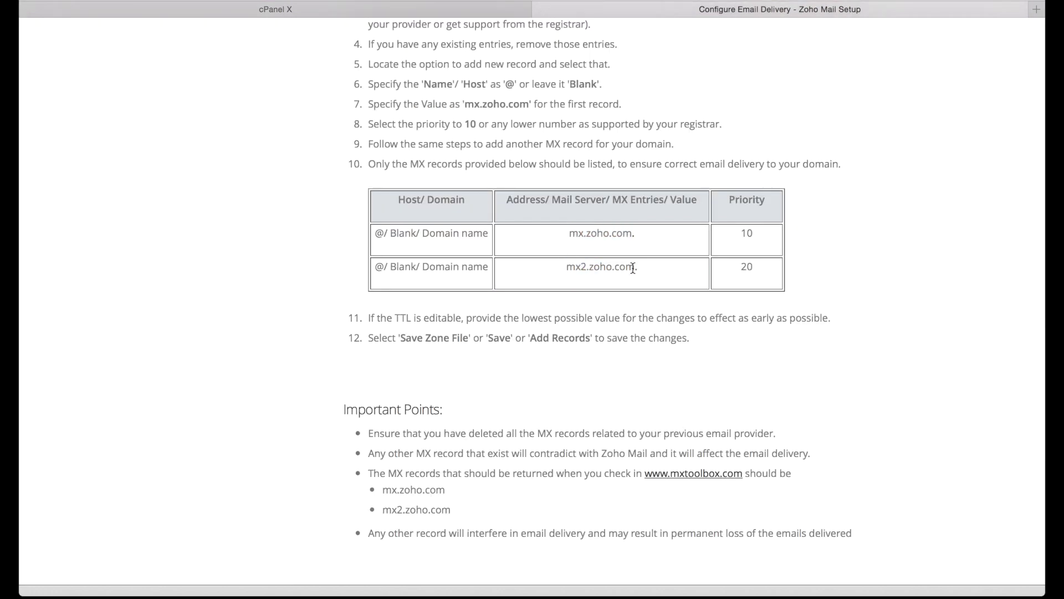
drag(635, 268, 566, 269)
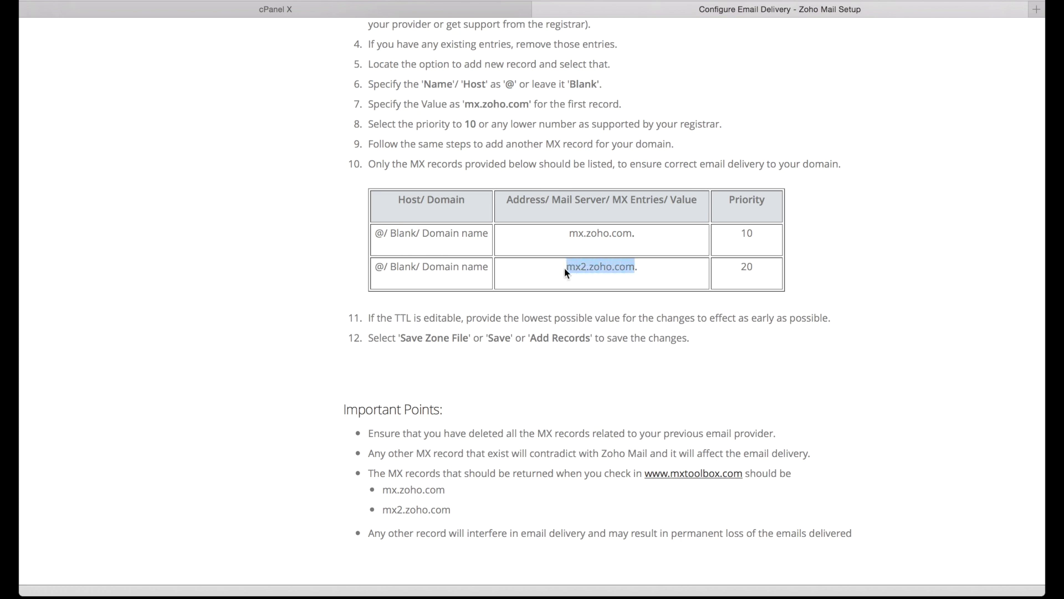
Add an MX record with priority 20 and destination mx2.zoho.com
click(403, 15)
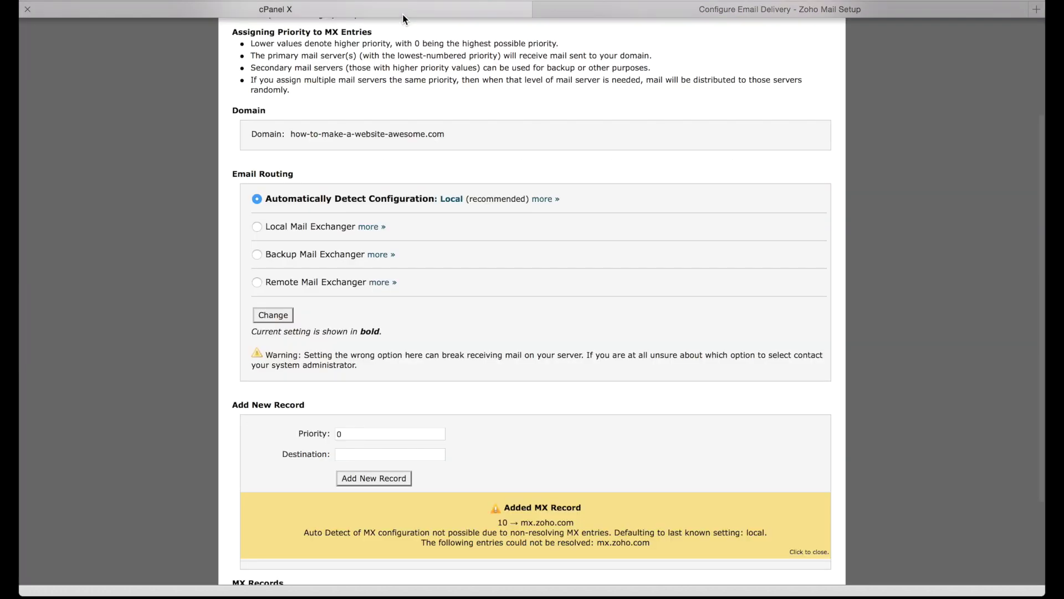
scroll(393, 366, down, 2)
double_click(376, 379)
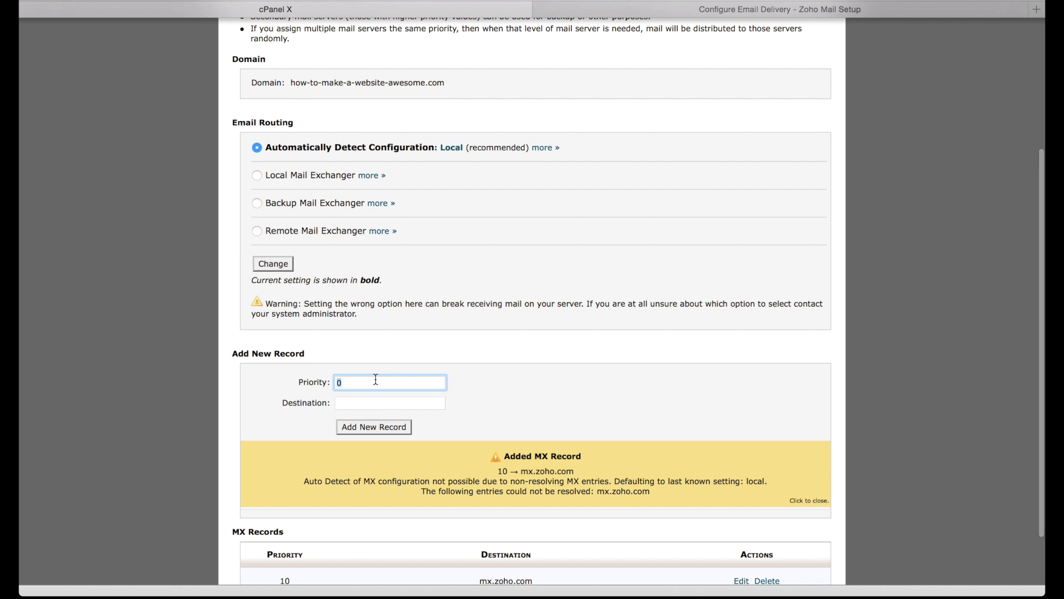
text(20)
click(353, 401)
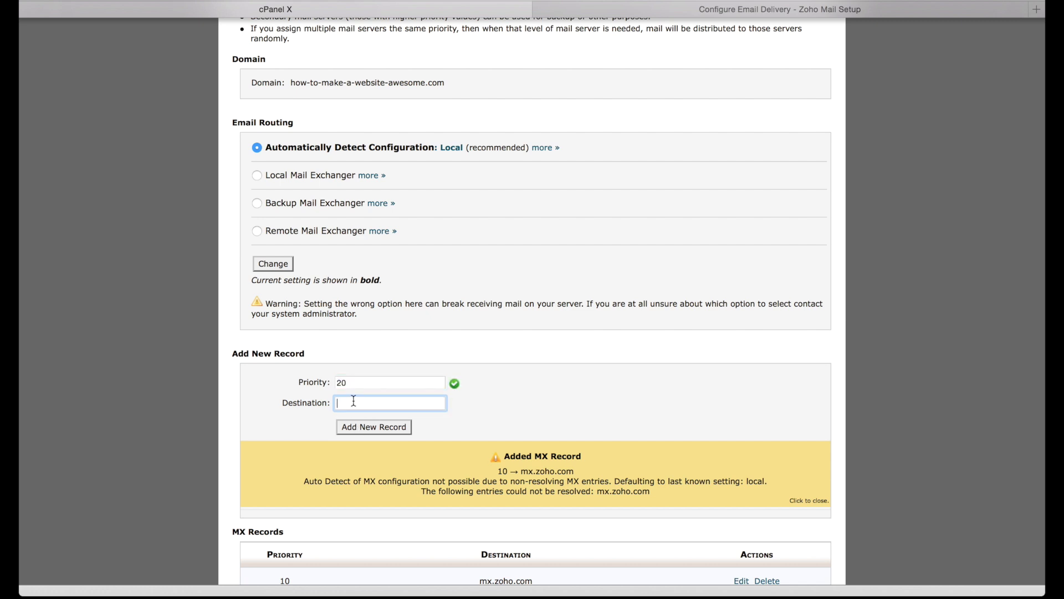
key(ctrl+v)
click(393, 428)
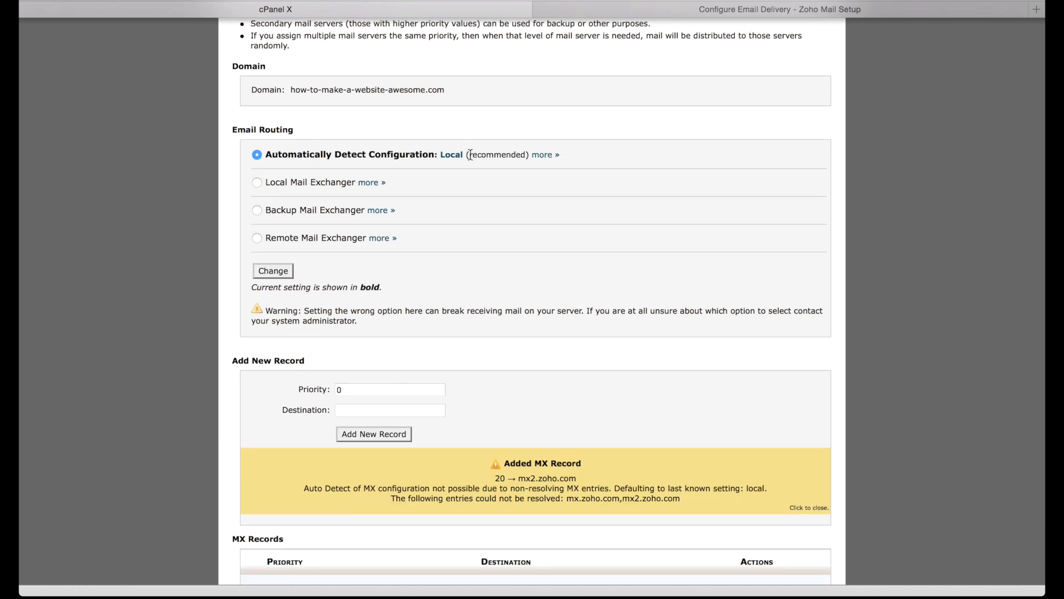
scroll(536, 273, down, 4)
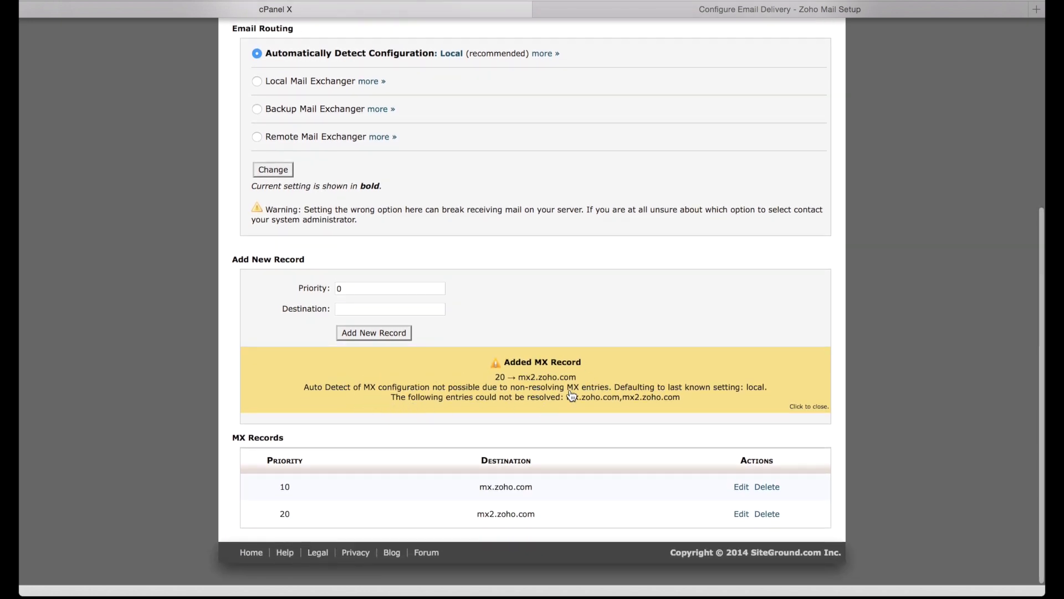
Close the Added MX Record notice, leaving the 10 and 20 Zoho MX records listed
click(810, 412)
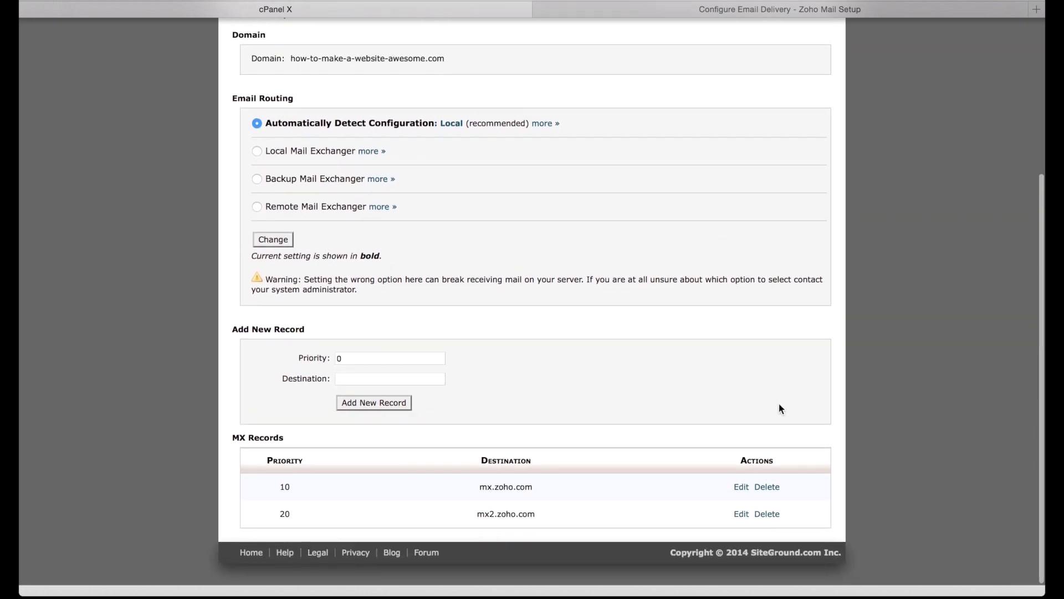
scroll(727, 390, up, 8)
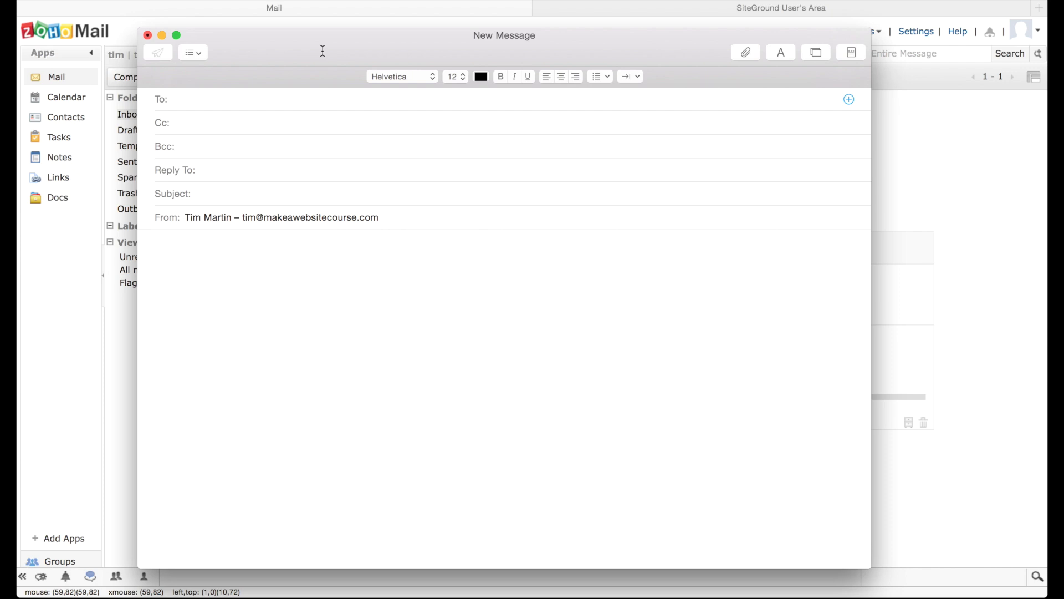
Write an email to the domain address with subject 'Test email' and body '1:46pm'
key(super+v)
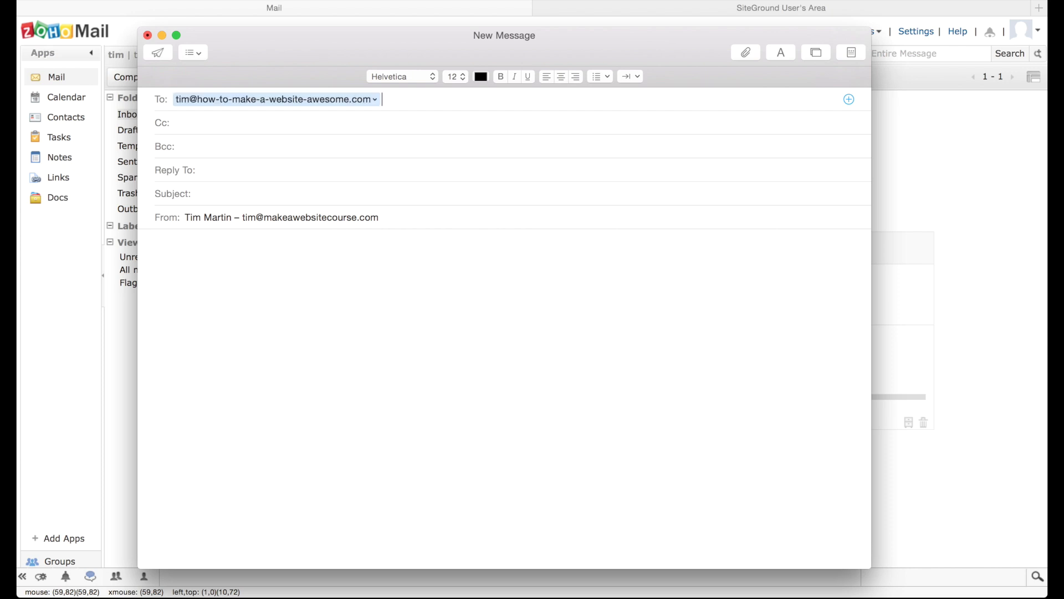
key(Tab)
text(Test email)
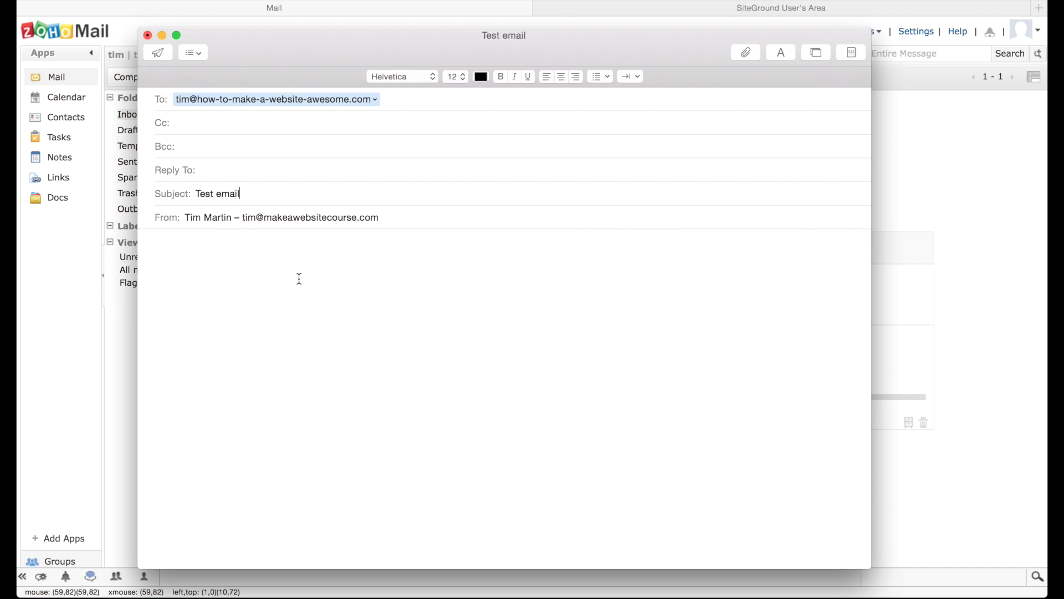
click(297, 260)
text(1:46pm)
Send the test email, refresh the Inbox and open the arrived message
click(159, 53)
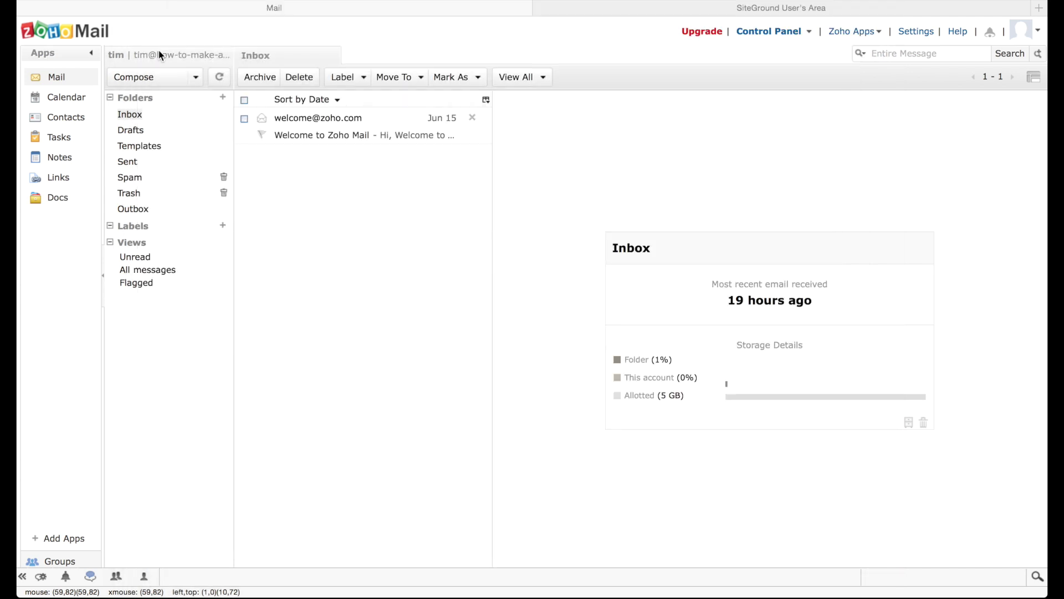
click(222, 79)
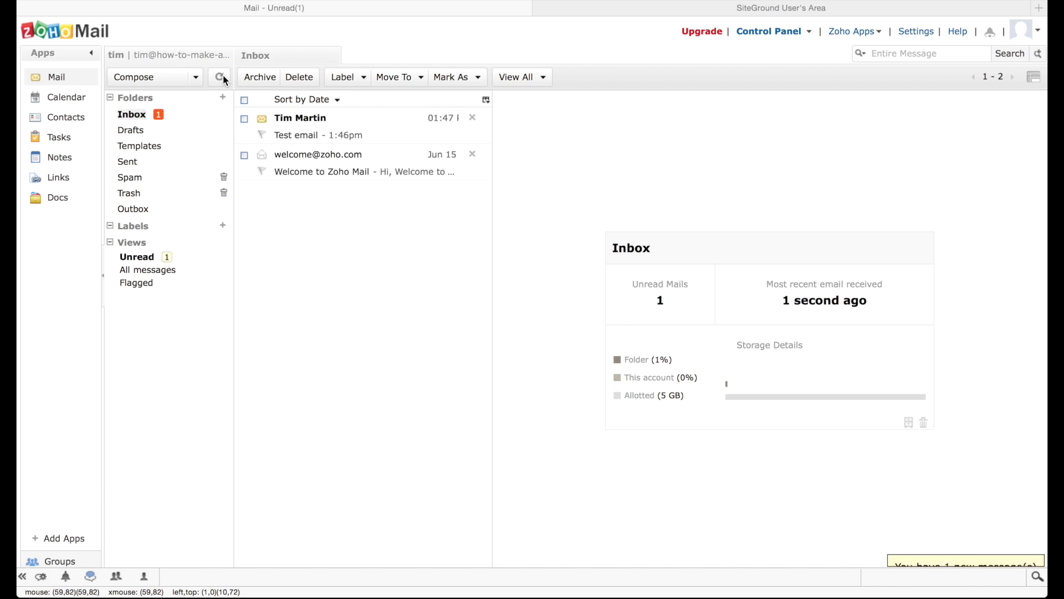
click(316, 128)
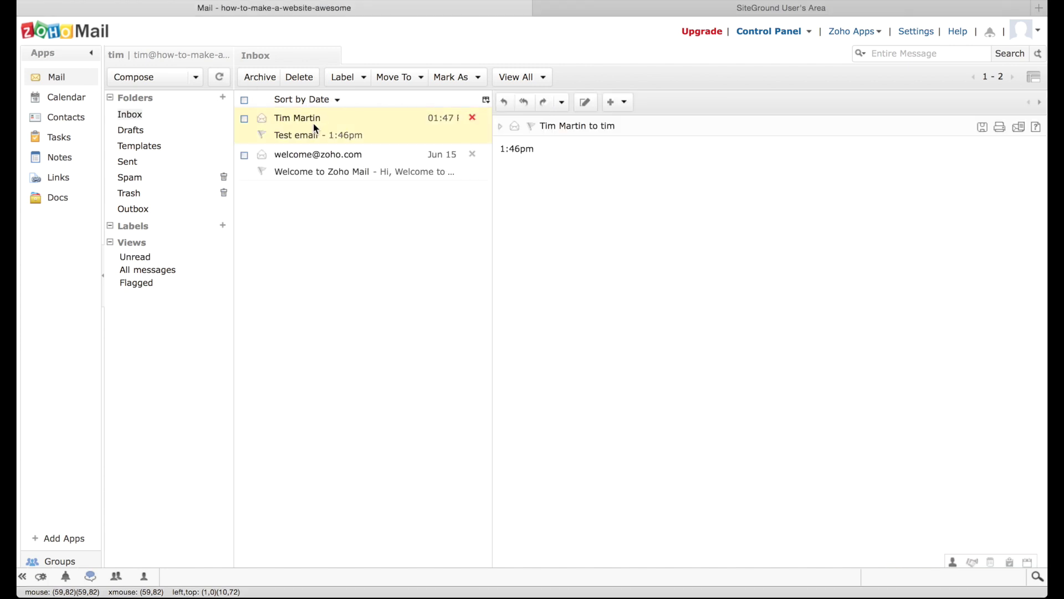